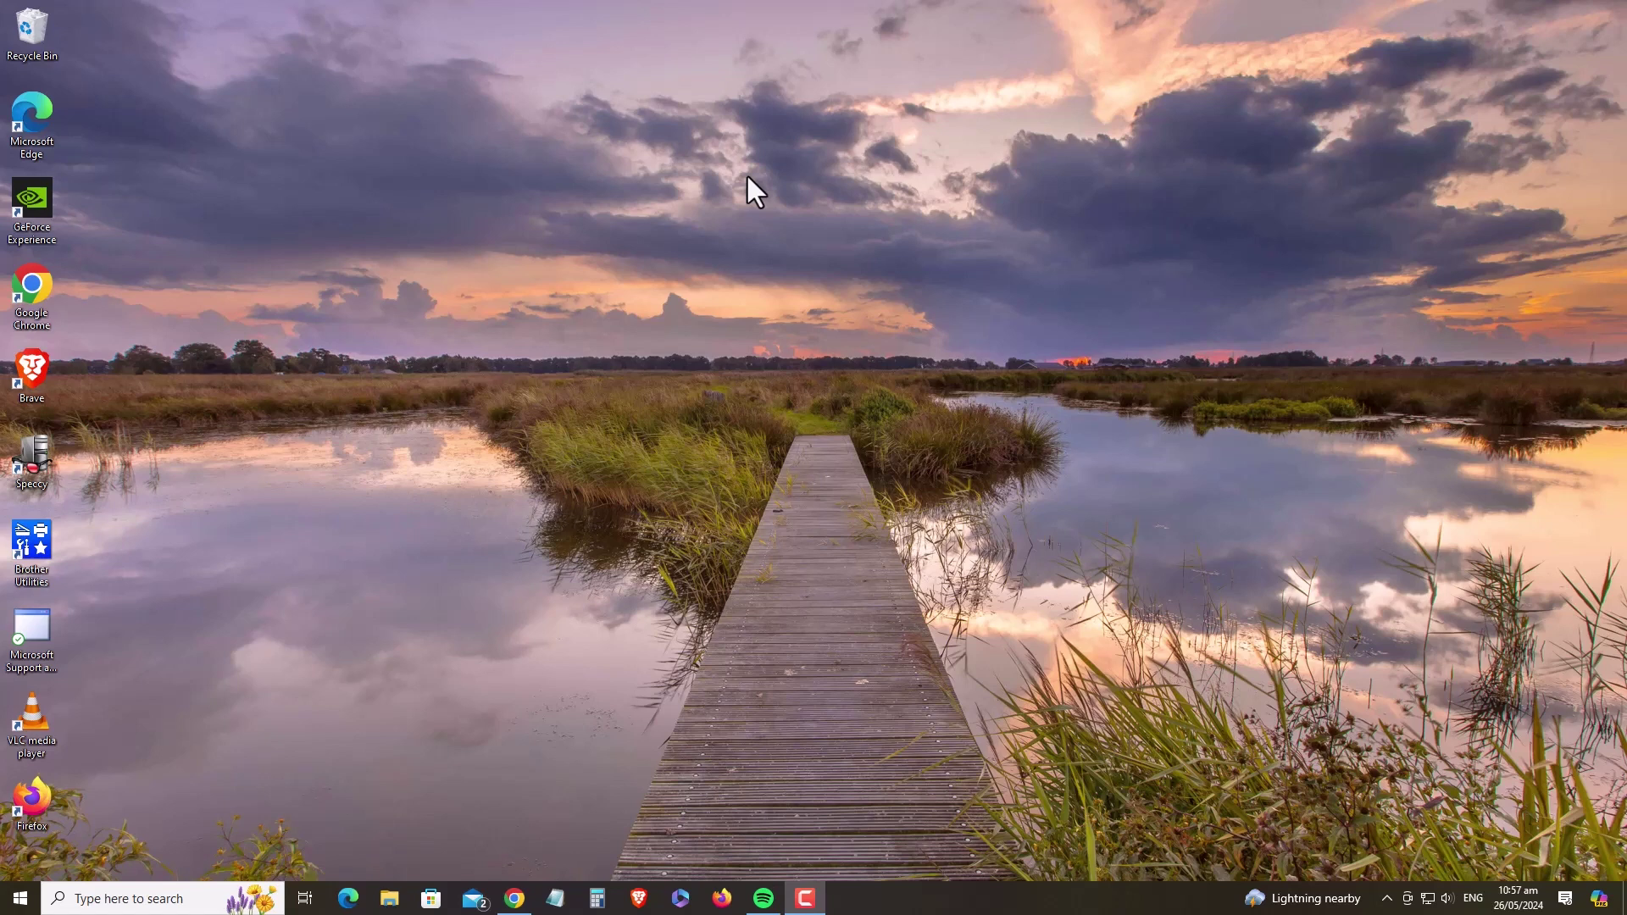
# Search 'windows up' from the taskbar and open the Windows Update settings.
pyautogui.click(129, 897)
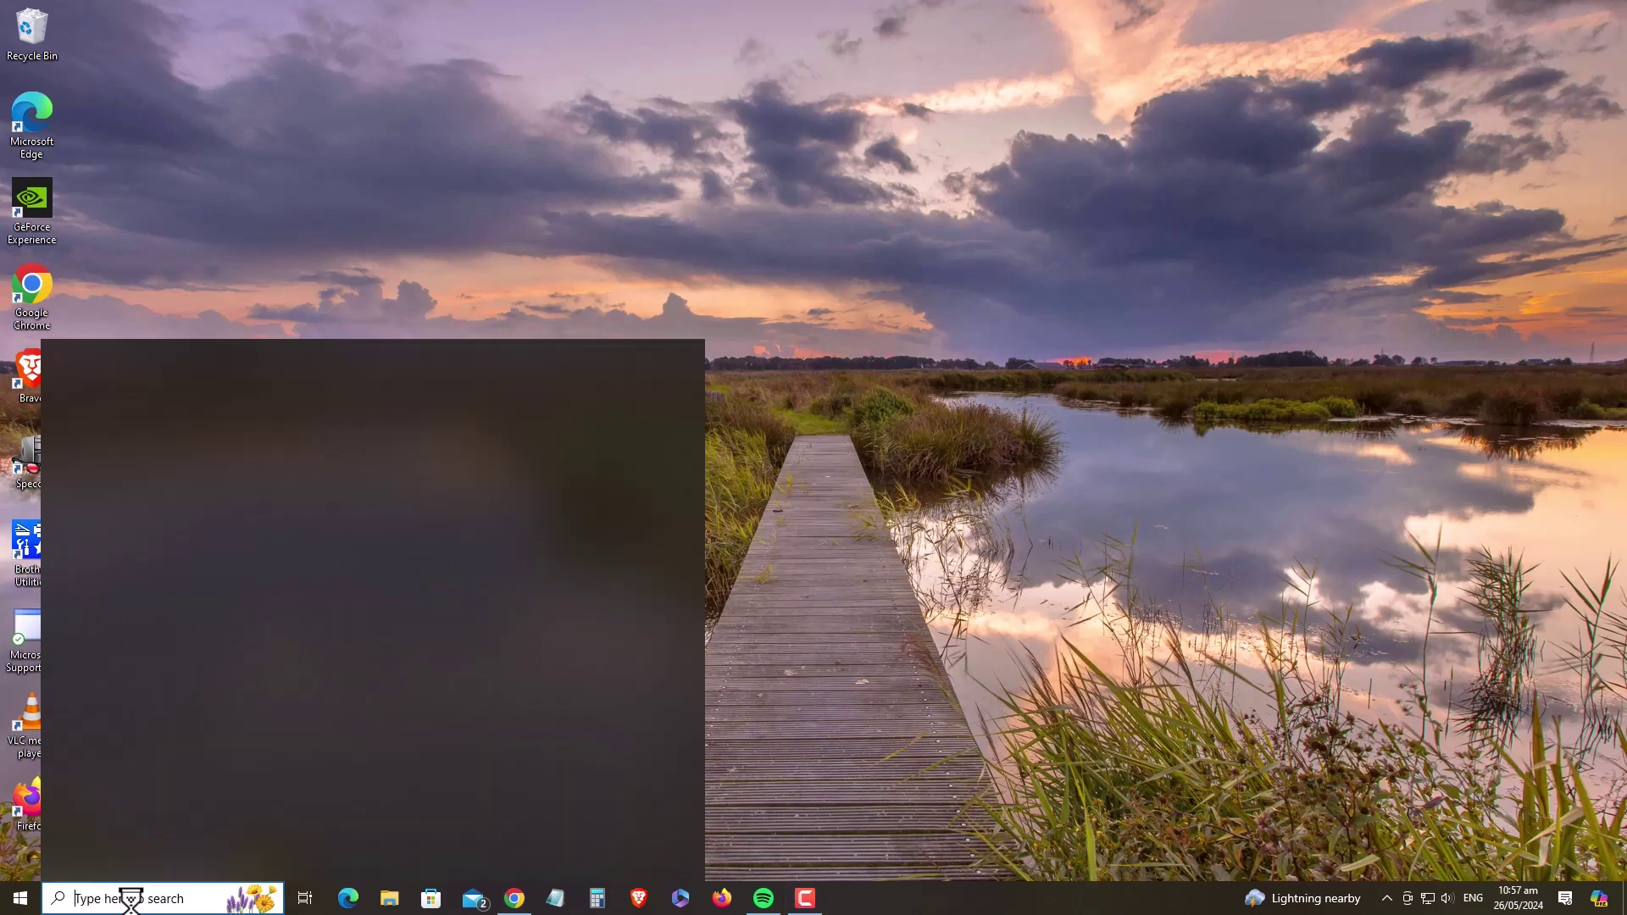
pyautogui.write('wind')
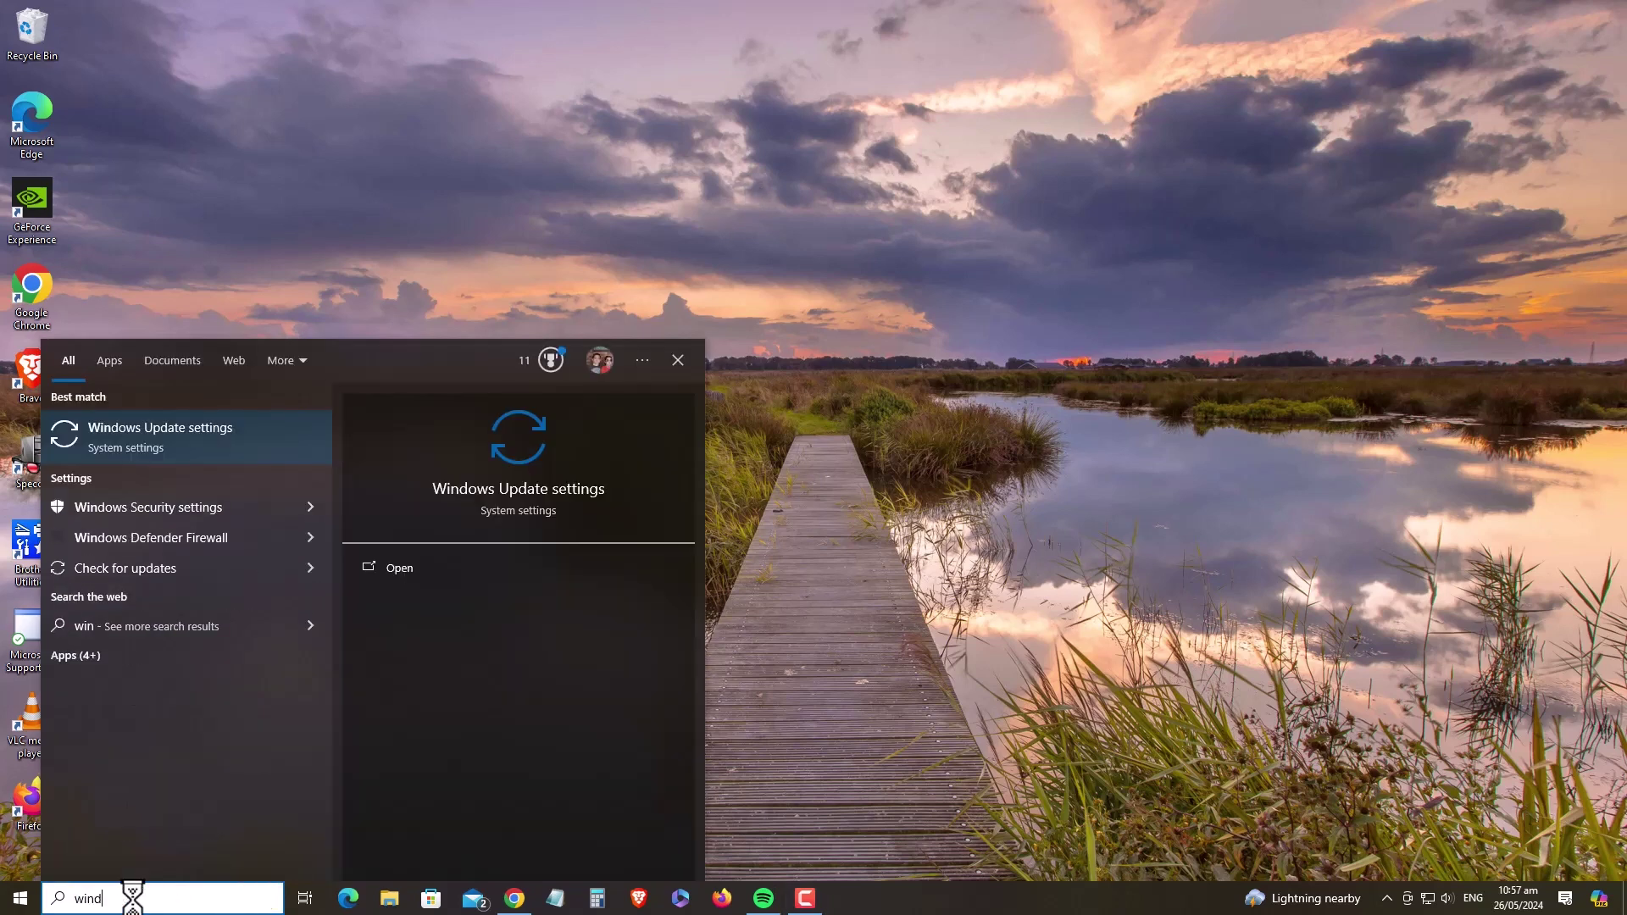
pyautogui.write('ows up')
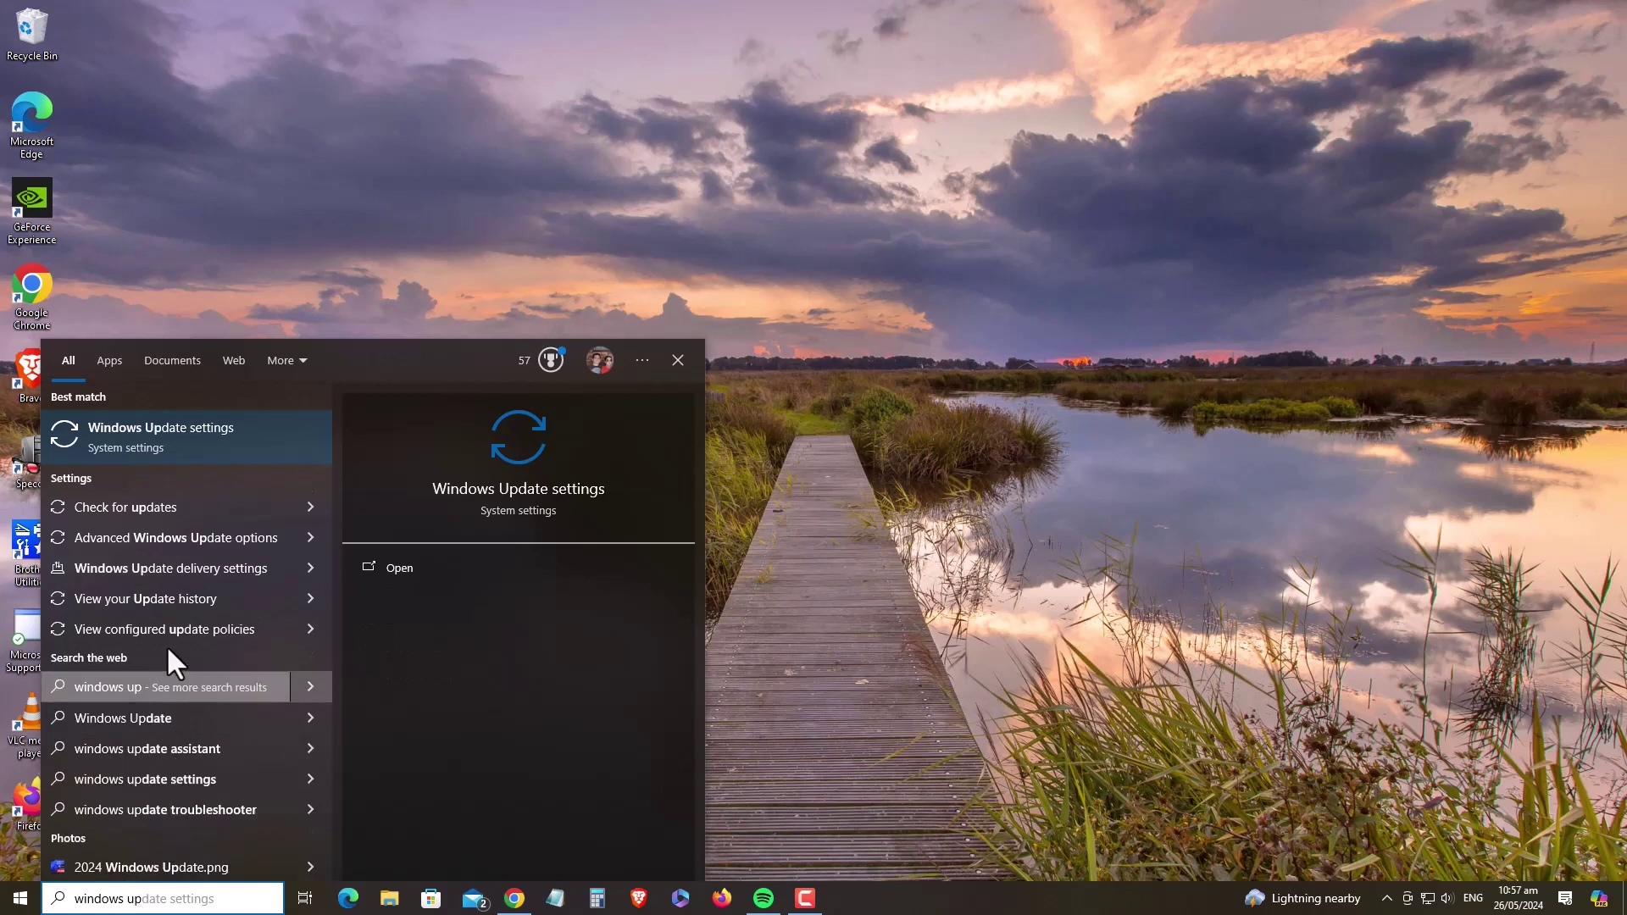
pyautogui.click(159, 440)
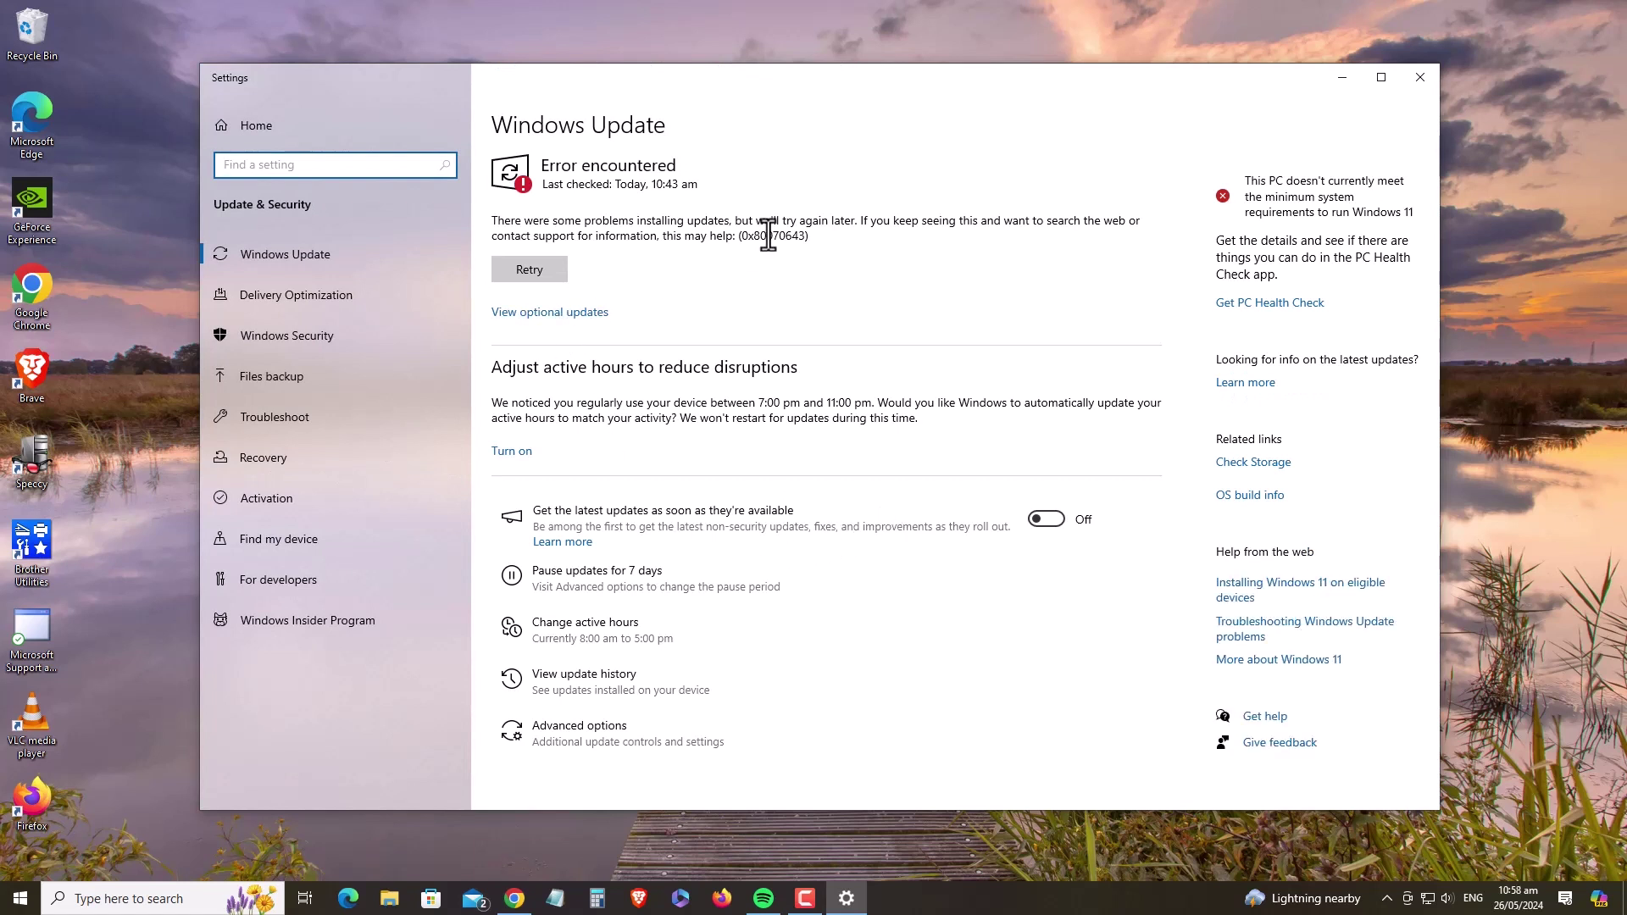
# Select the update error code 0x80070643, then retry installing the updates.
pyautogui.click(798, 238)
pyautogui.moveTo(809, 237); pyautogui.dragTo(493, 225)
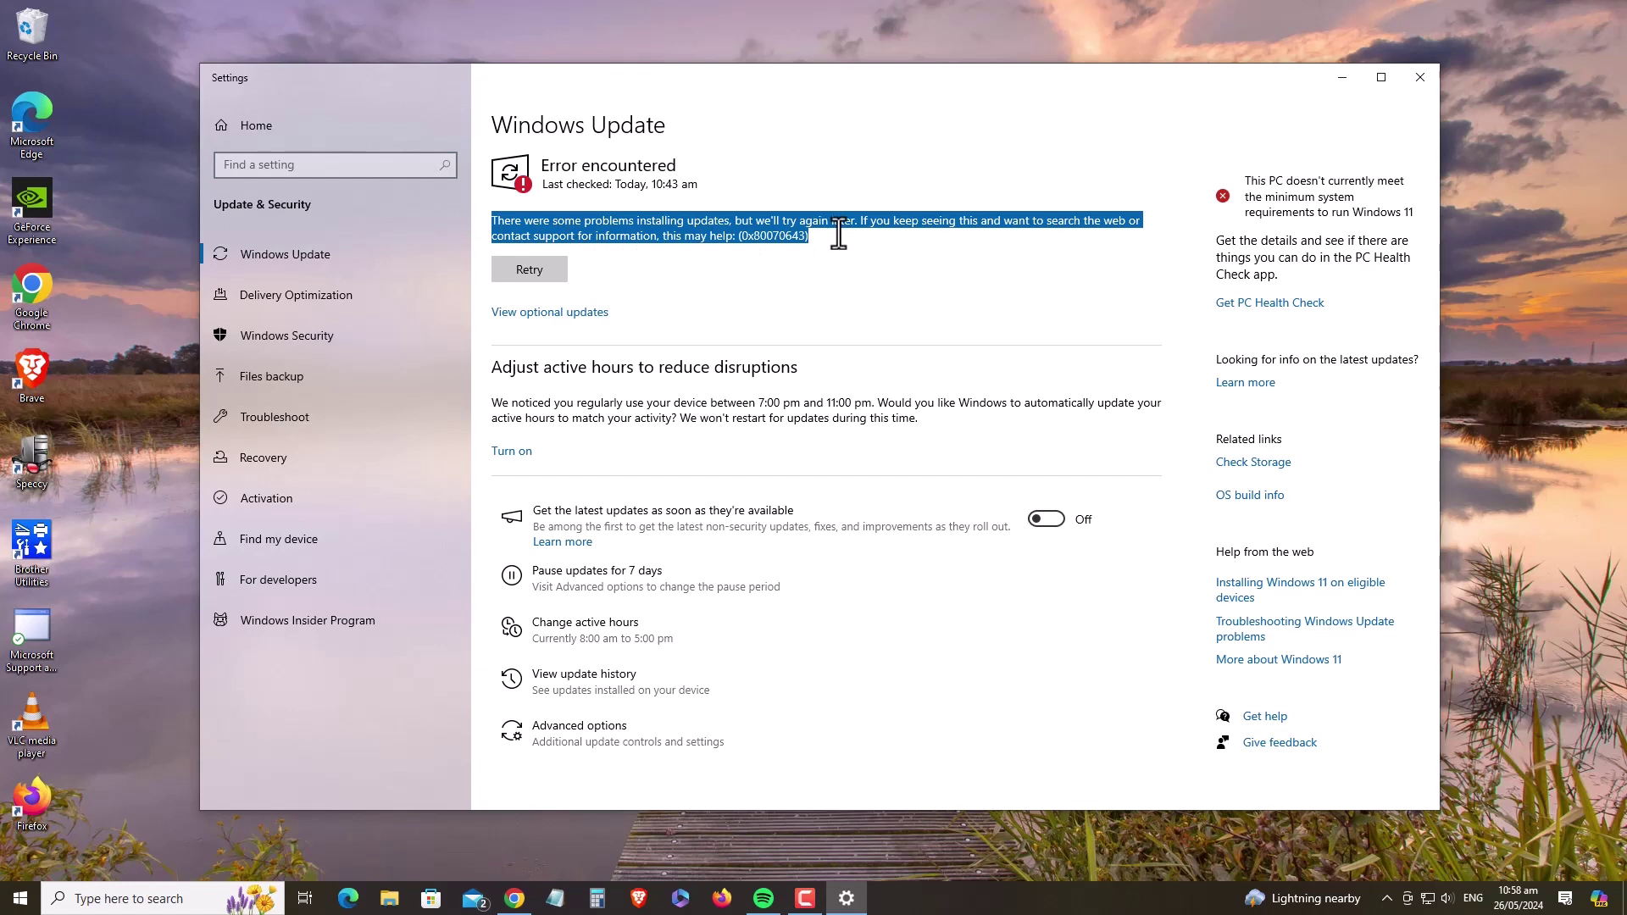
pyautogui.click(796, 240)
pyautogui.moveTo(807, 240); pyautogui.dragTo(807, 279)
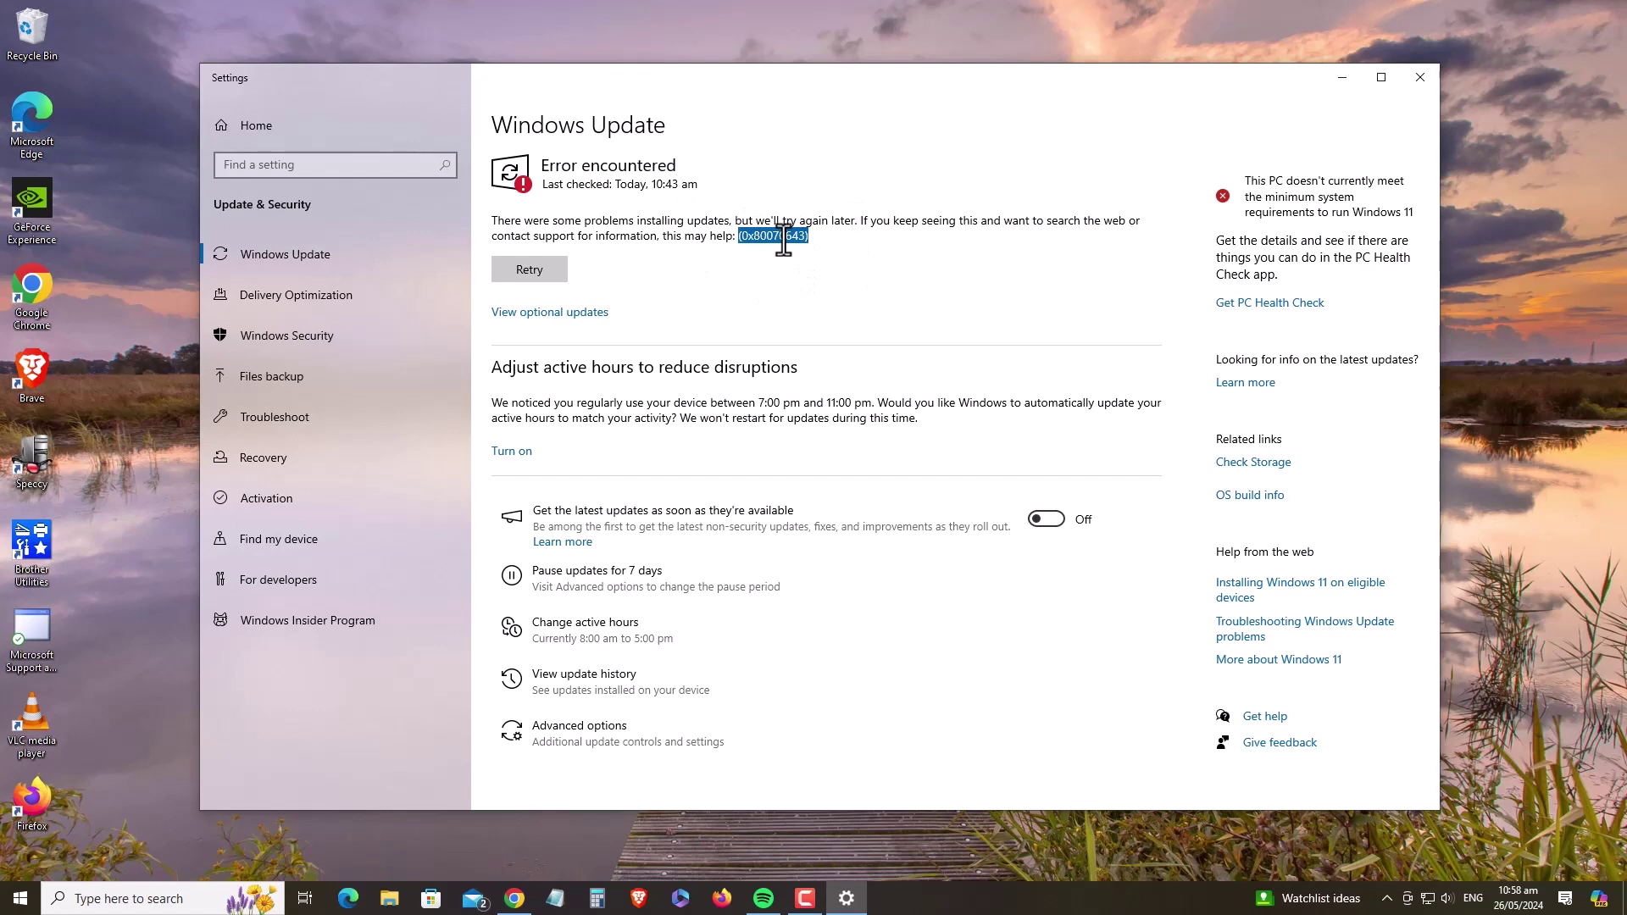
pyautogui.click(783, 240)
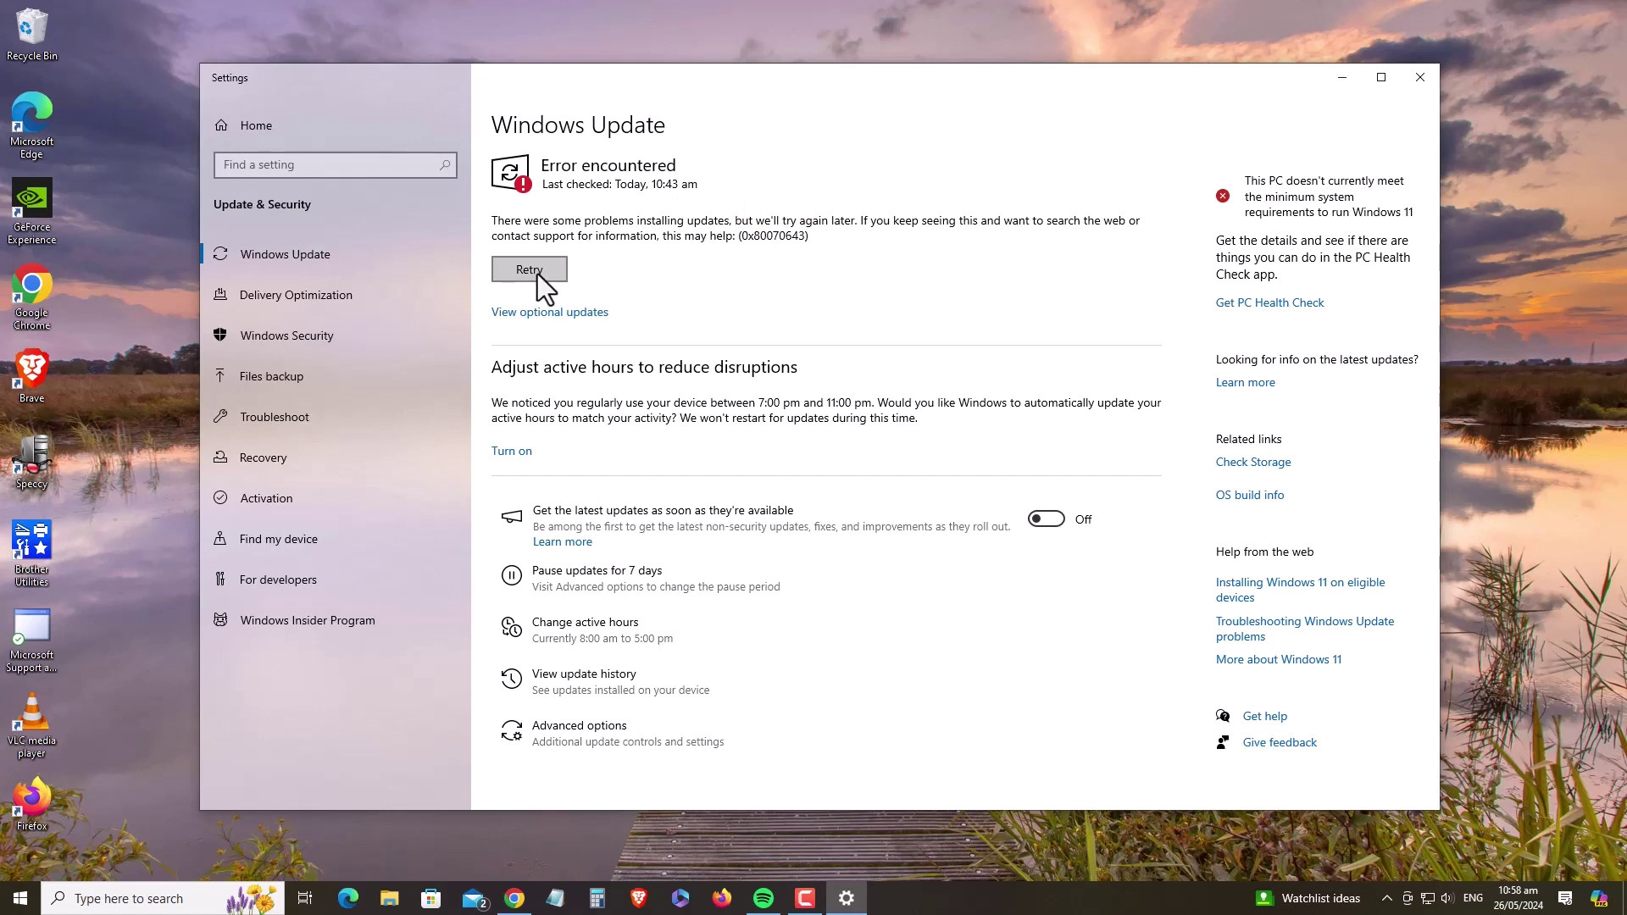
pyautogui.click(538, 273)
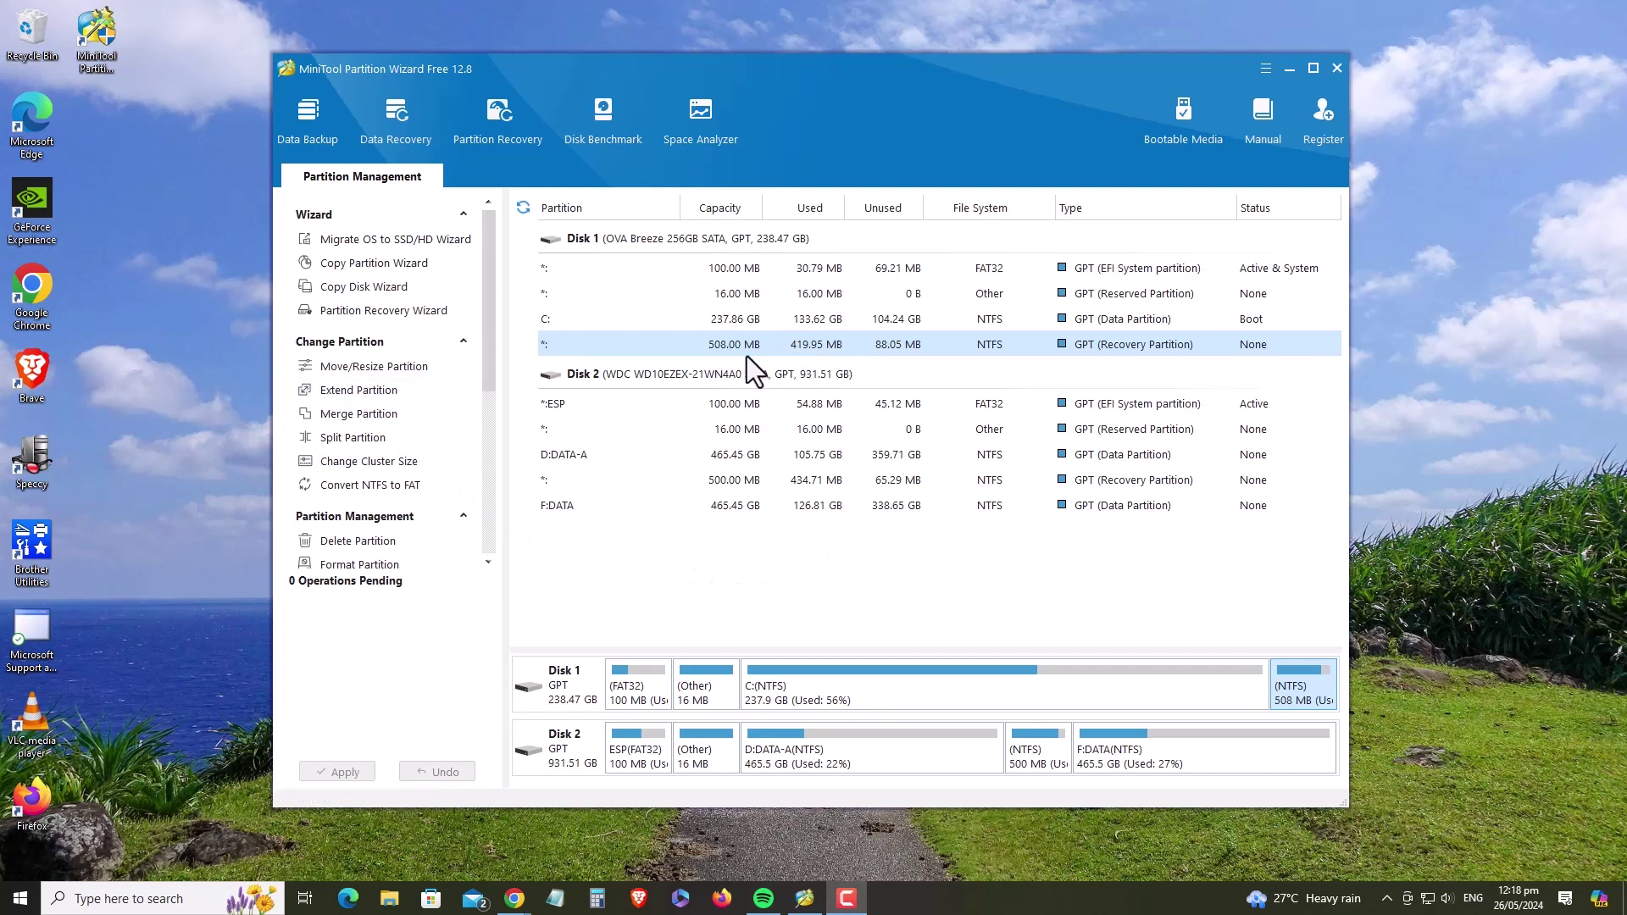
# Extend the recovery partition with a small slice of C:'s free space, growing Partition4 to 1.46 GB.
pyautogui.click(373, 390)
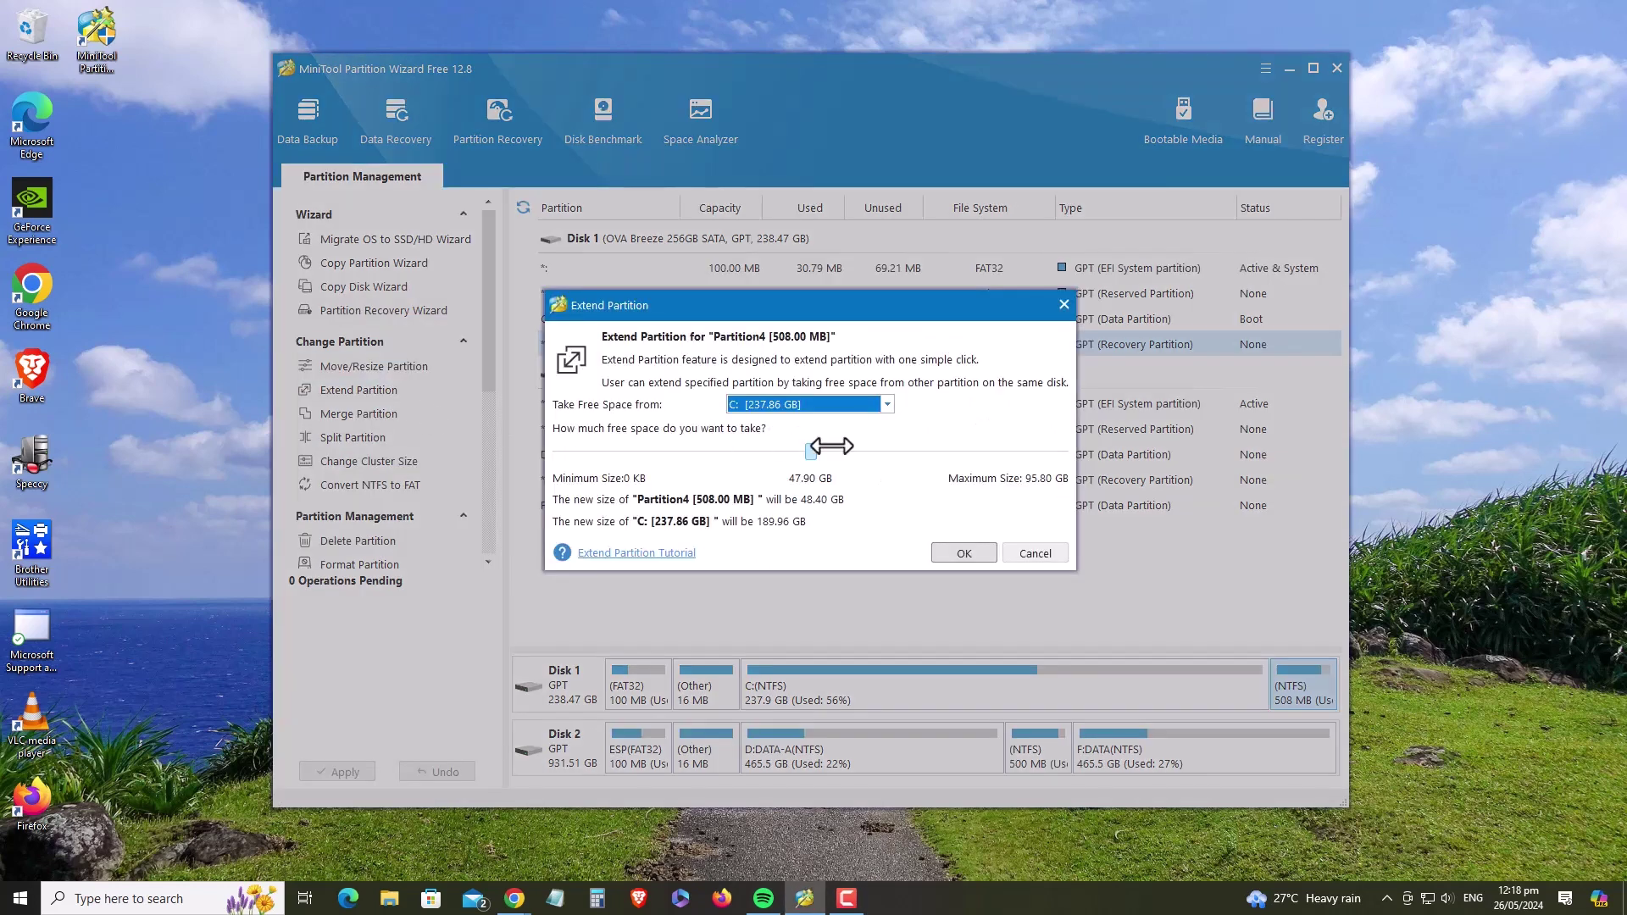
pyautogui.moveTo(810, 453); pyautogui.dragTo(565, 460)
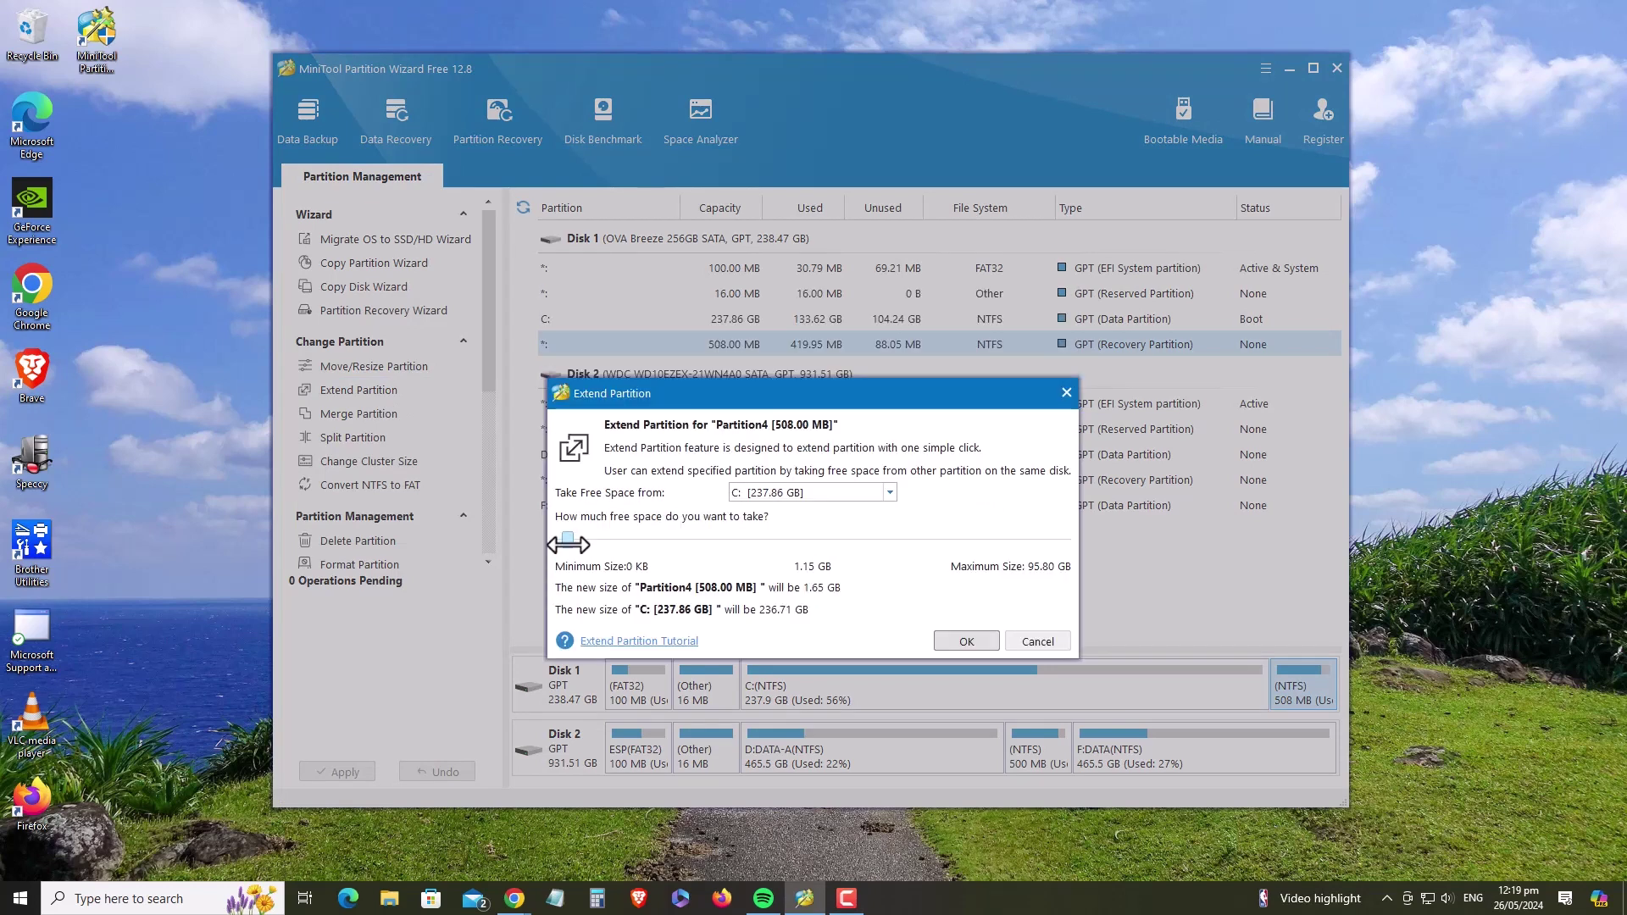
pyautogui.moveTo(568, 545); pyautogui.dragTo(567, 545)
pyautogui.click(964, 641)
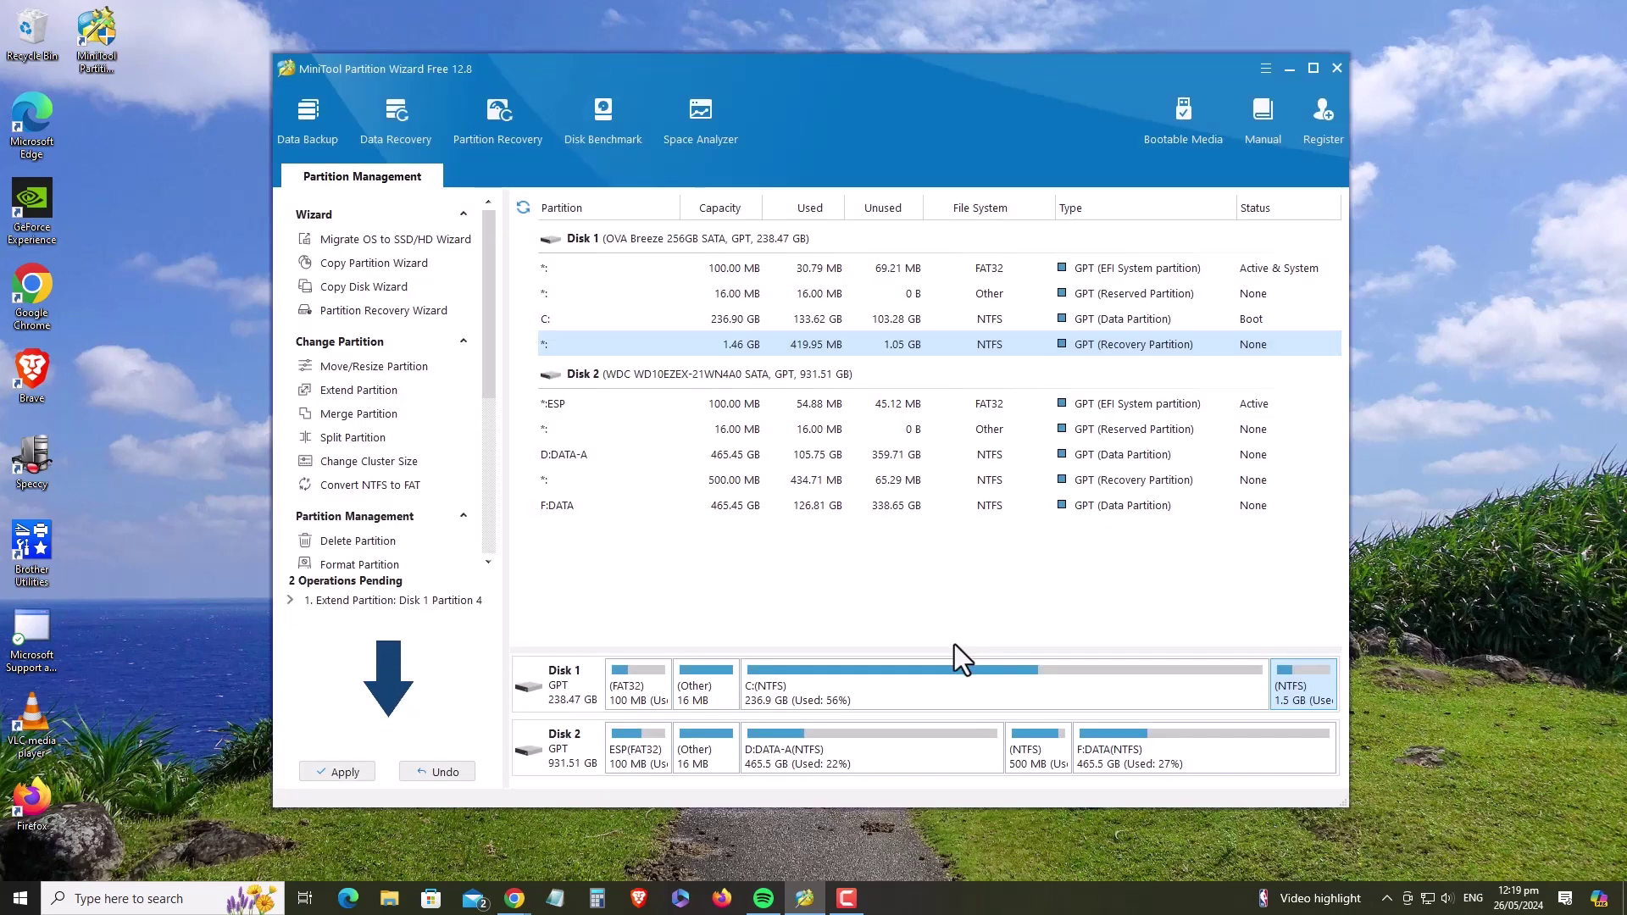
# Apply and confirm the pending partition operations, which triggers a notice that drive C: is in use.
pyautogui.click(354, 773)
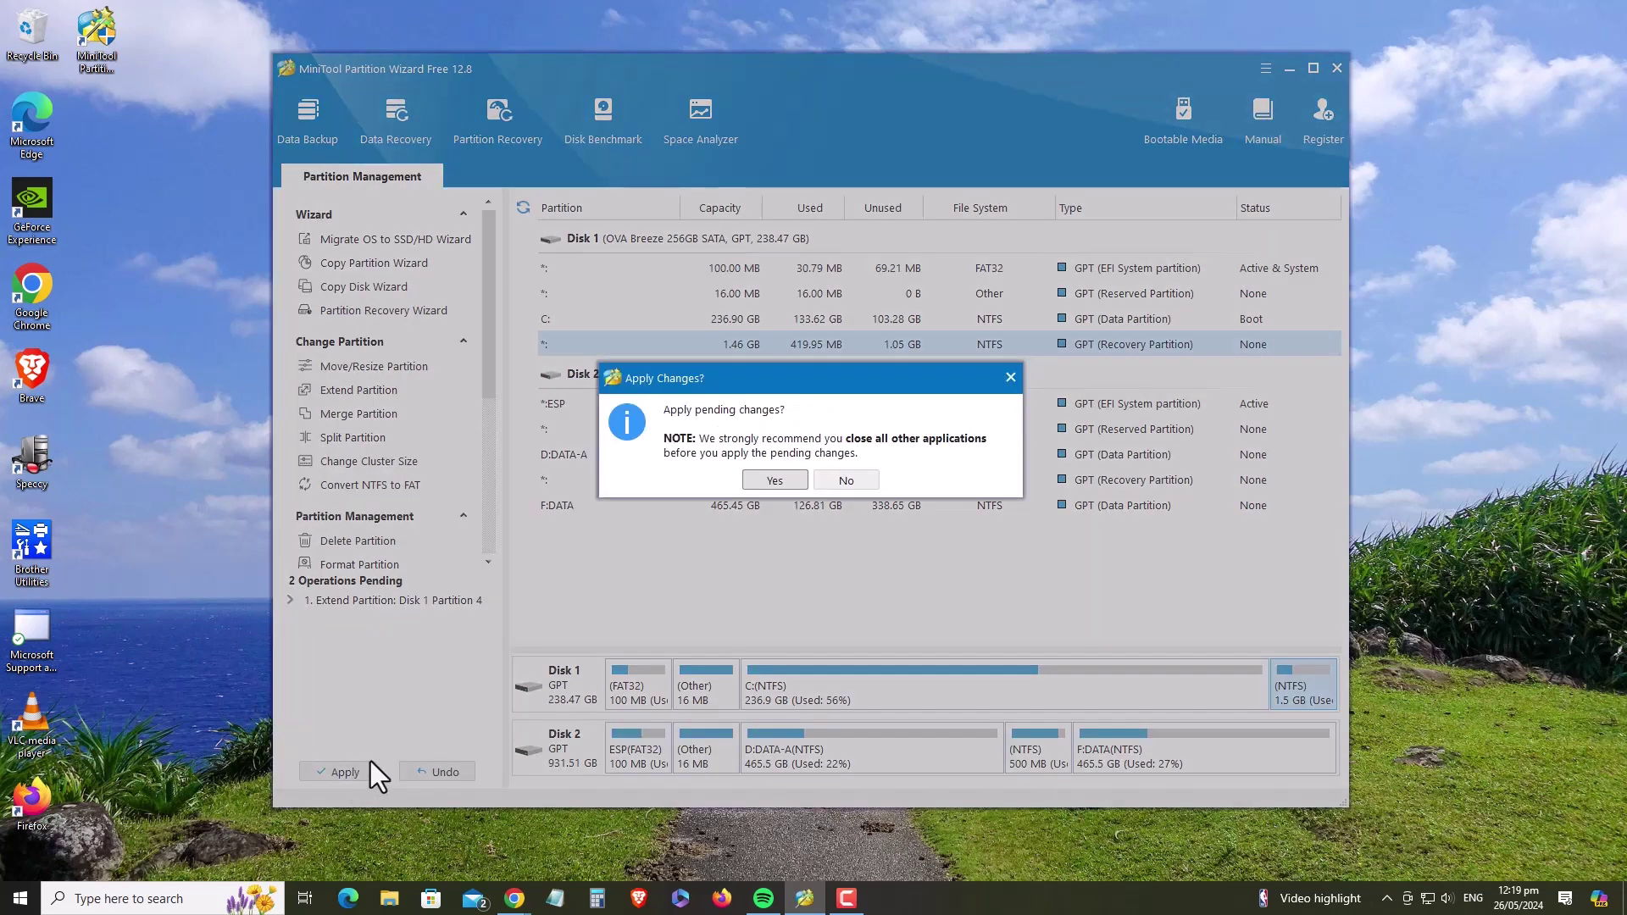
pyautogui.click(775, 480)
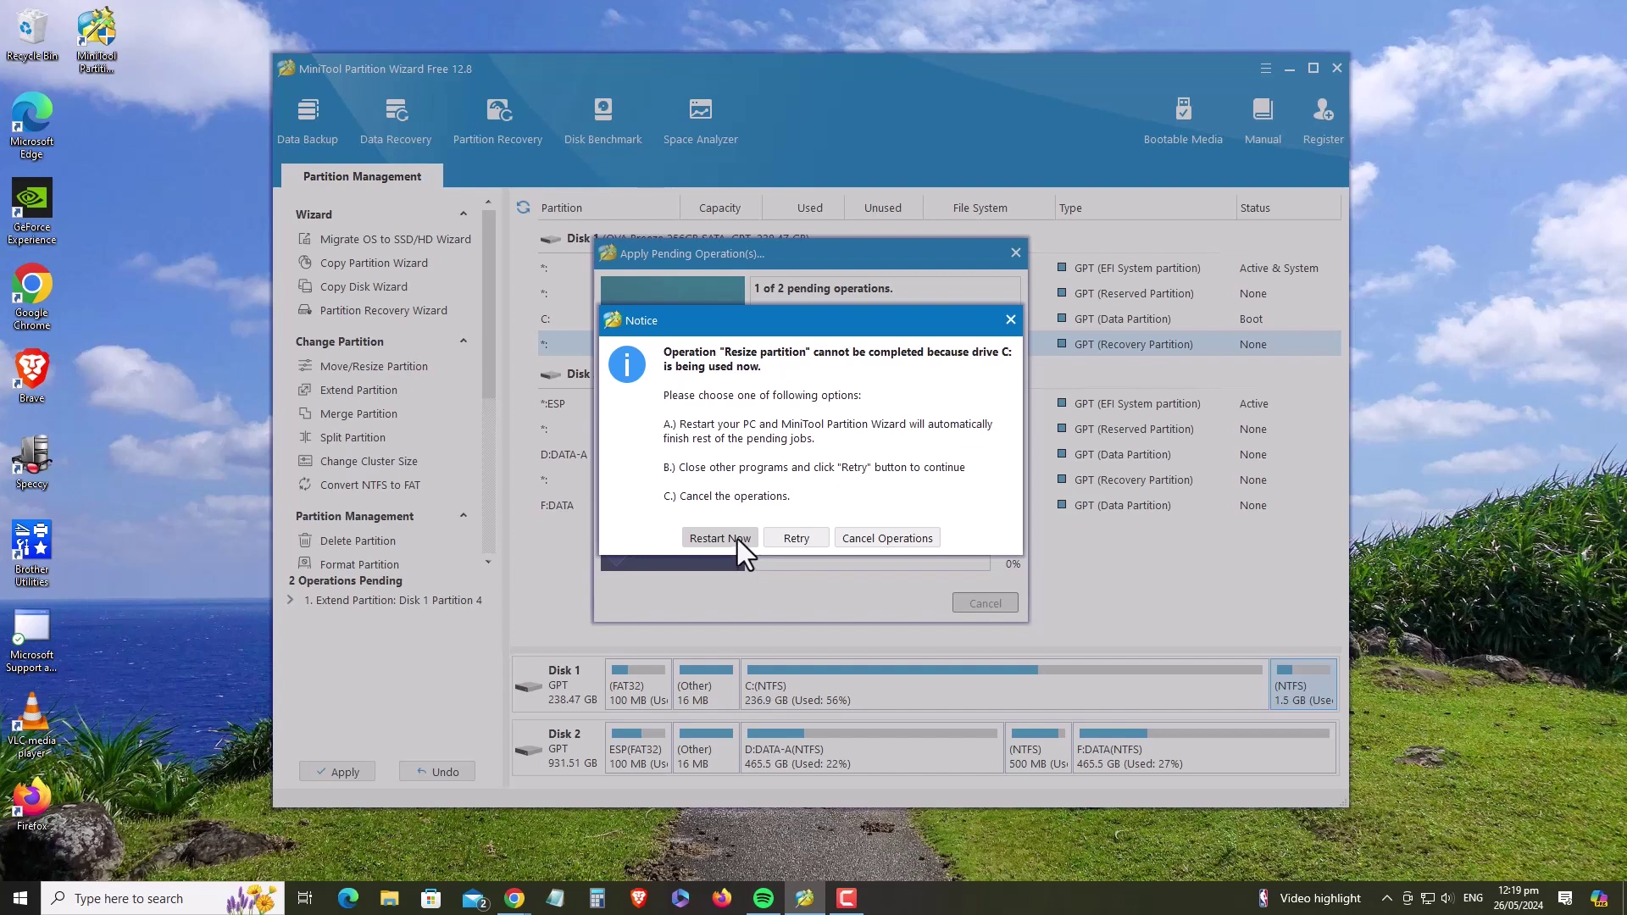
# Restart the PC to finish the resize, then retry Windows Update until it reports 'You're up to date'.
pyautogui.click(737, 539)
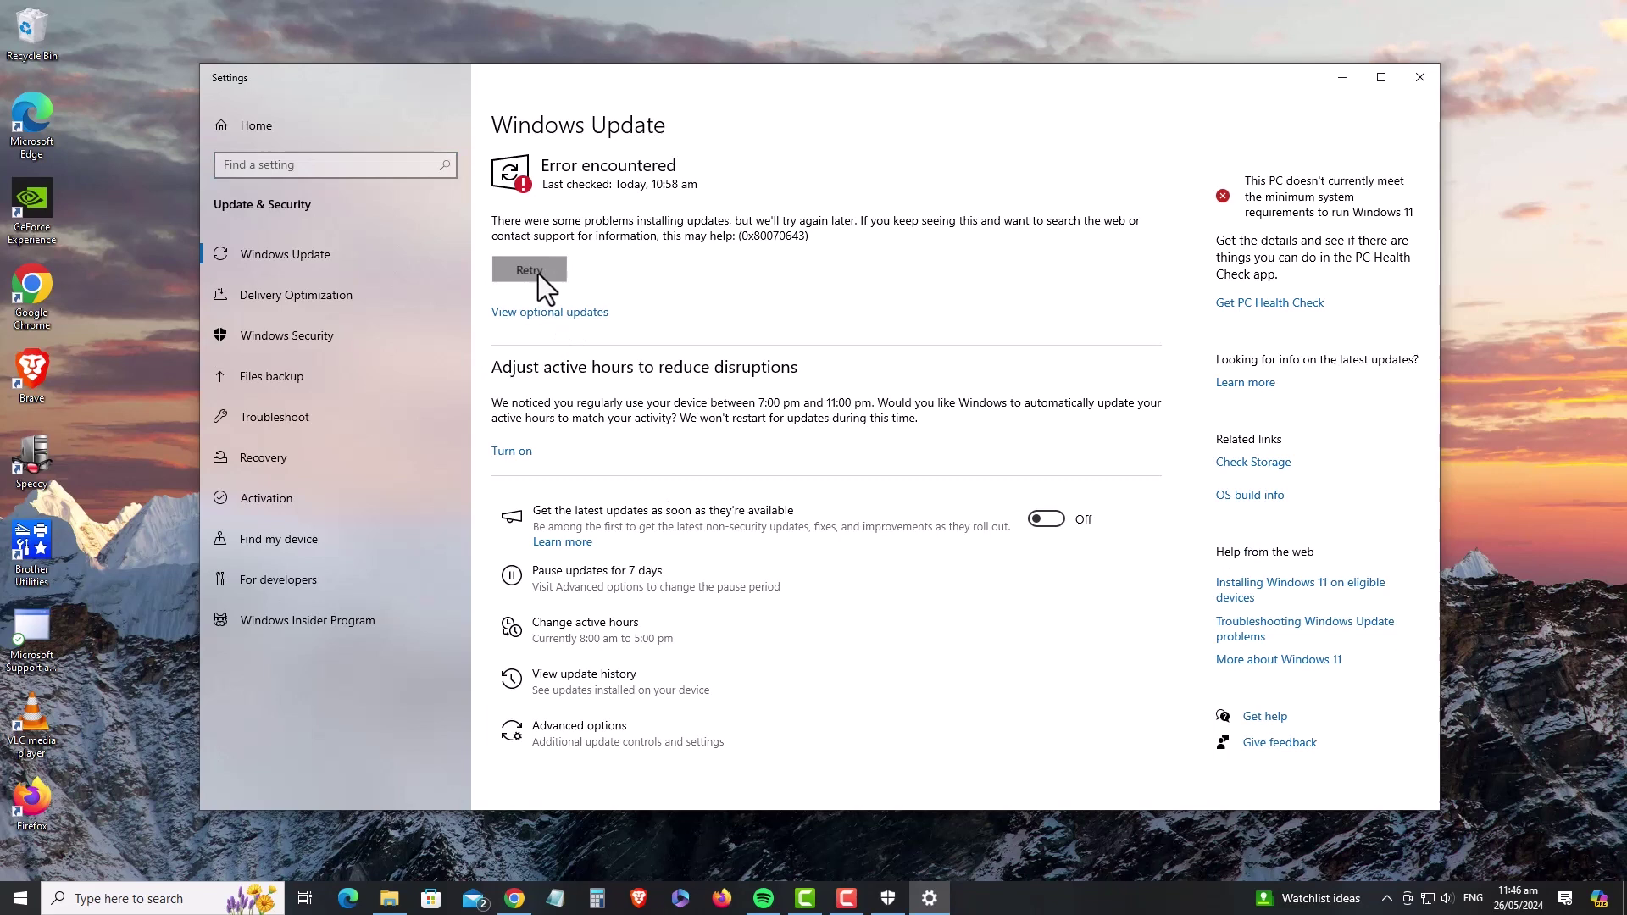
pyautogui.click(537, 273)
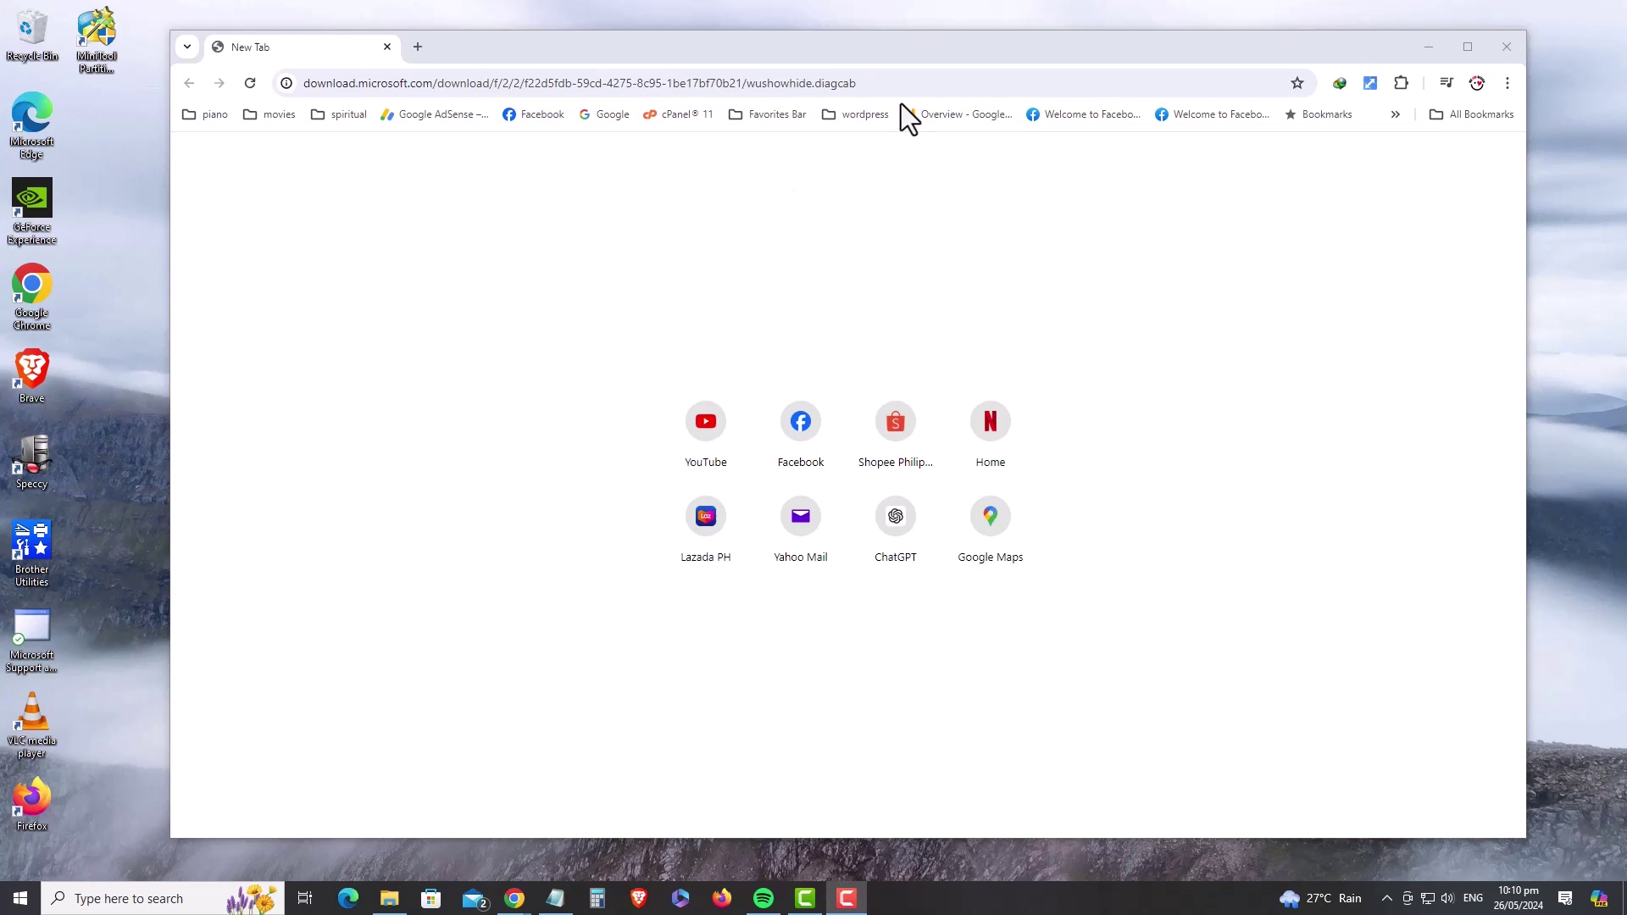
# Download wushowhide.diagcab from the Microsoft link and show it in the Downloads folder.
pyautogui.click(901, 82)
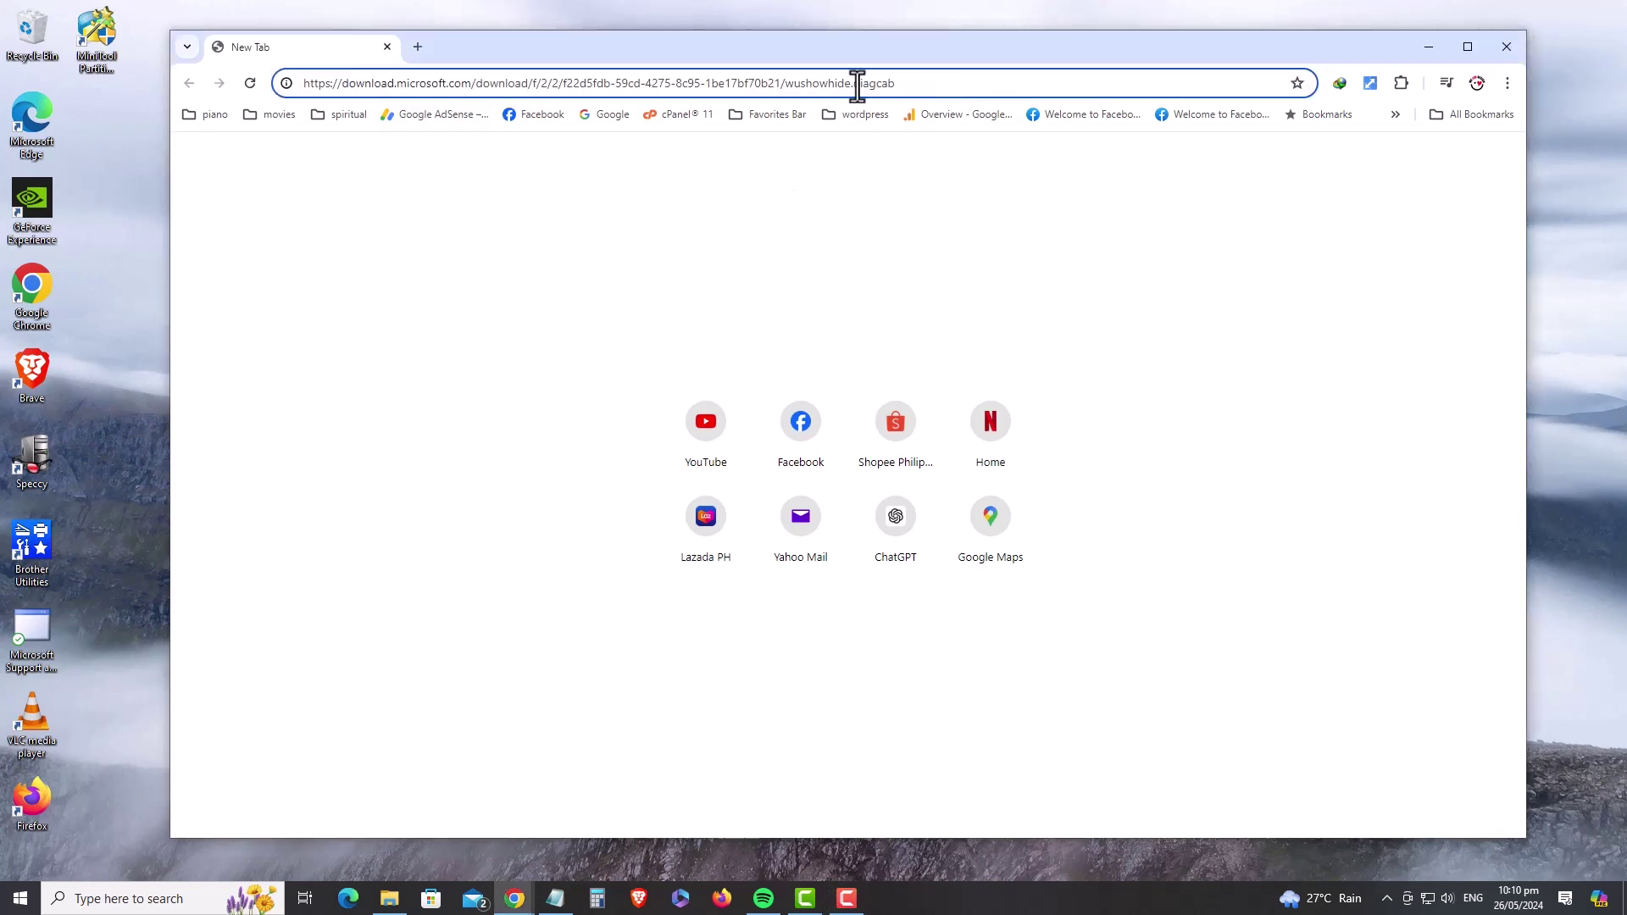
pyautogui.press('Return')
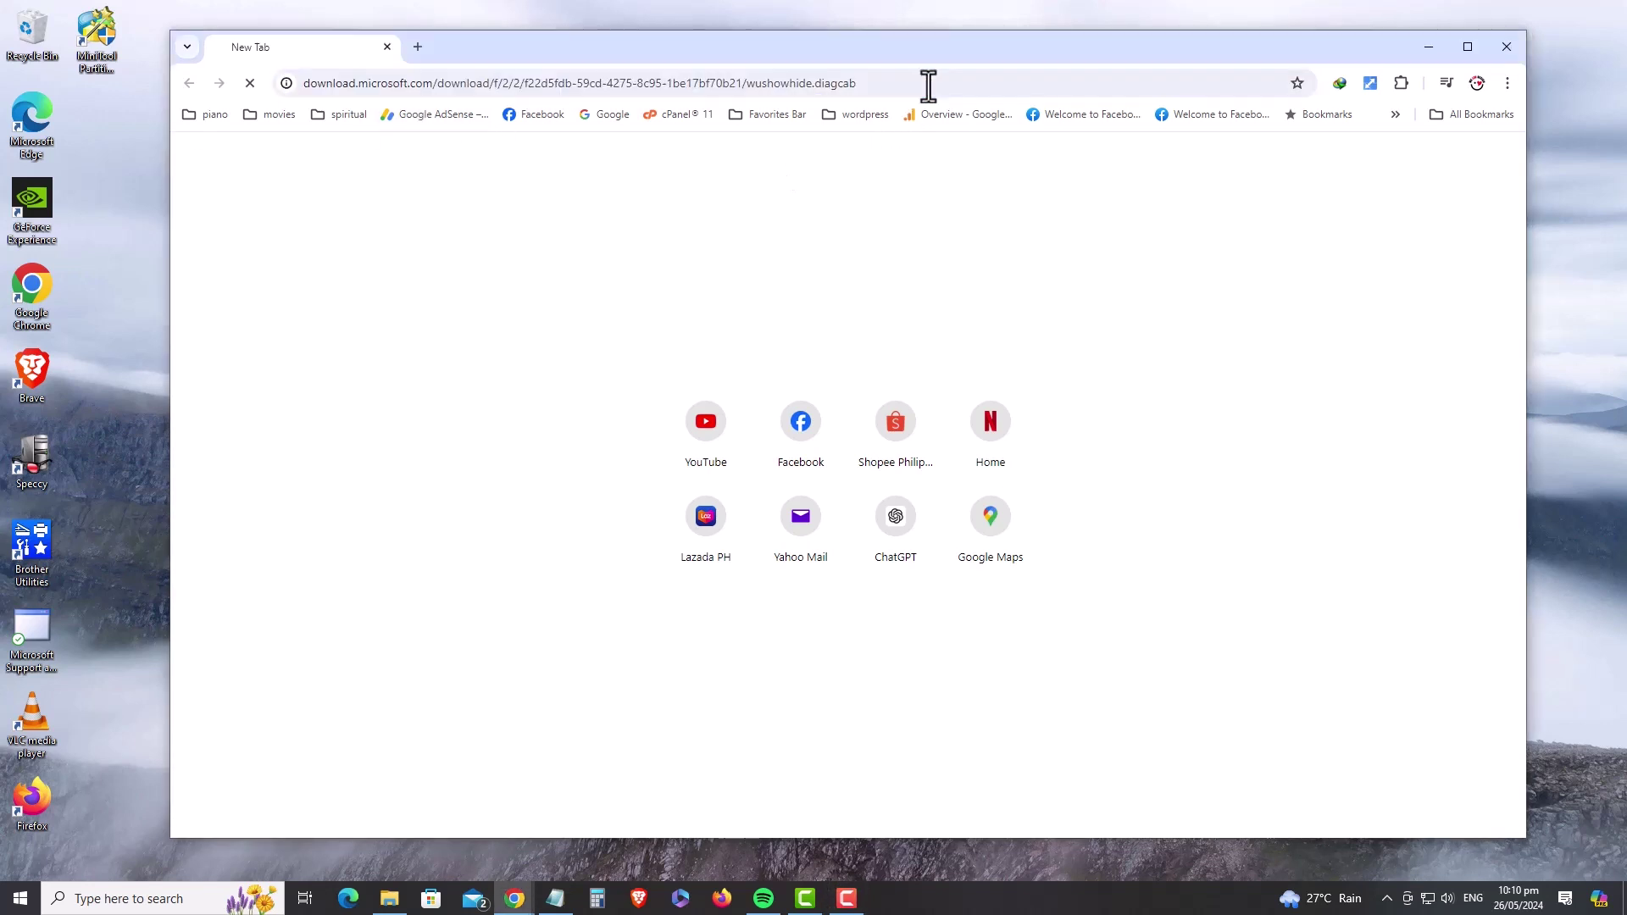
pyautogui.moveTo(1444, 122)
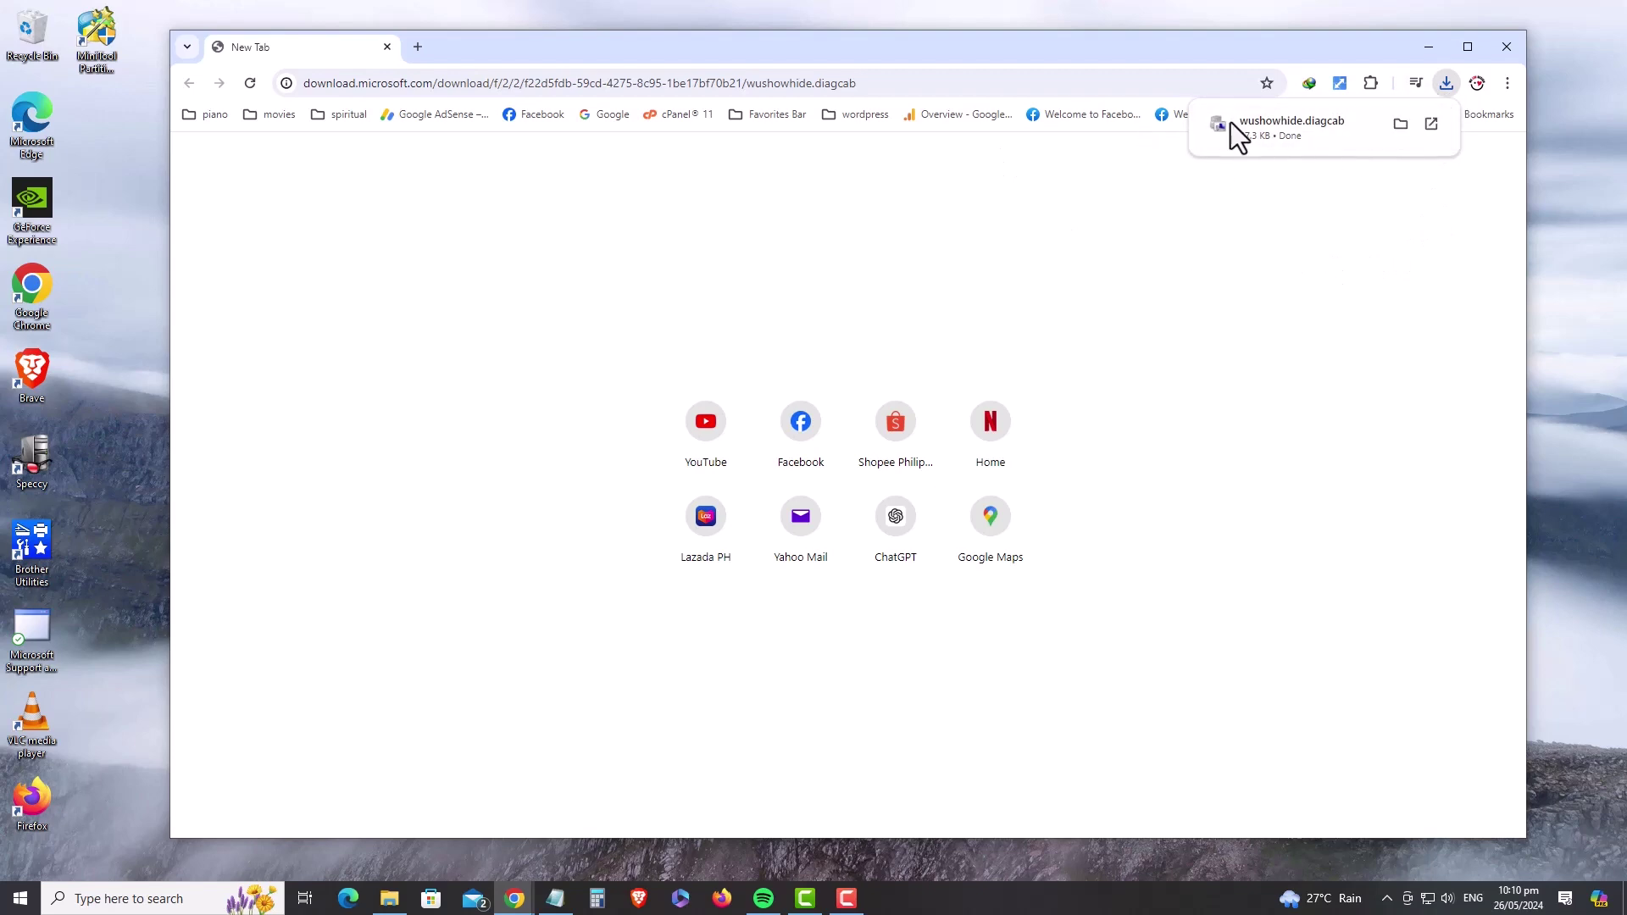
pyautogui.moveTo(1396, 140)
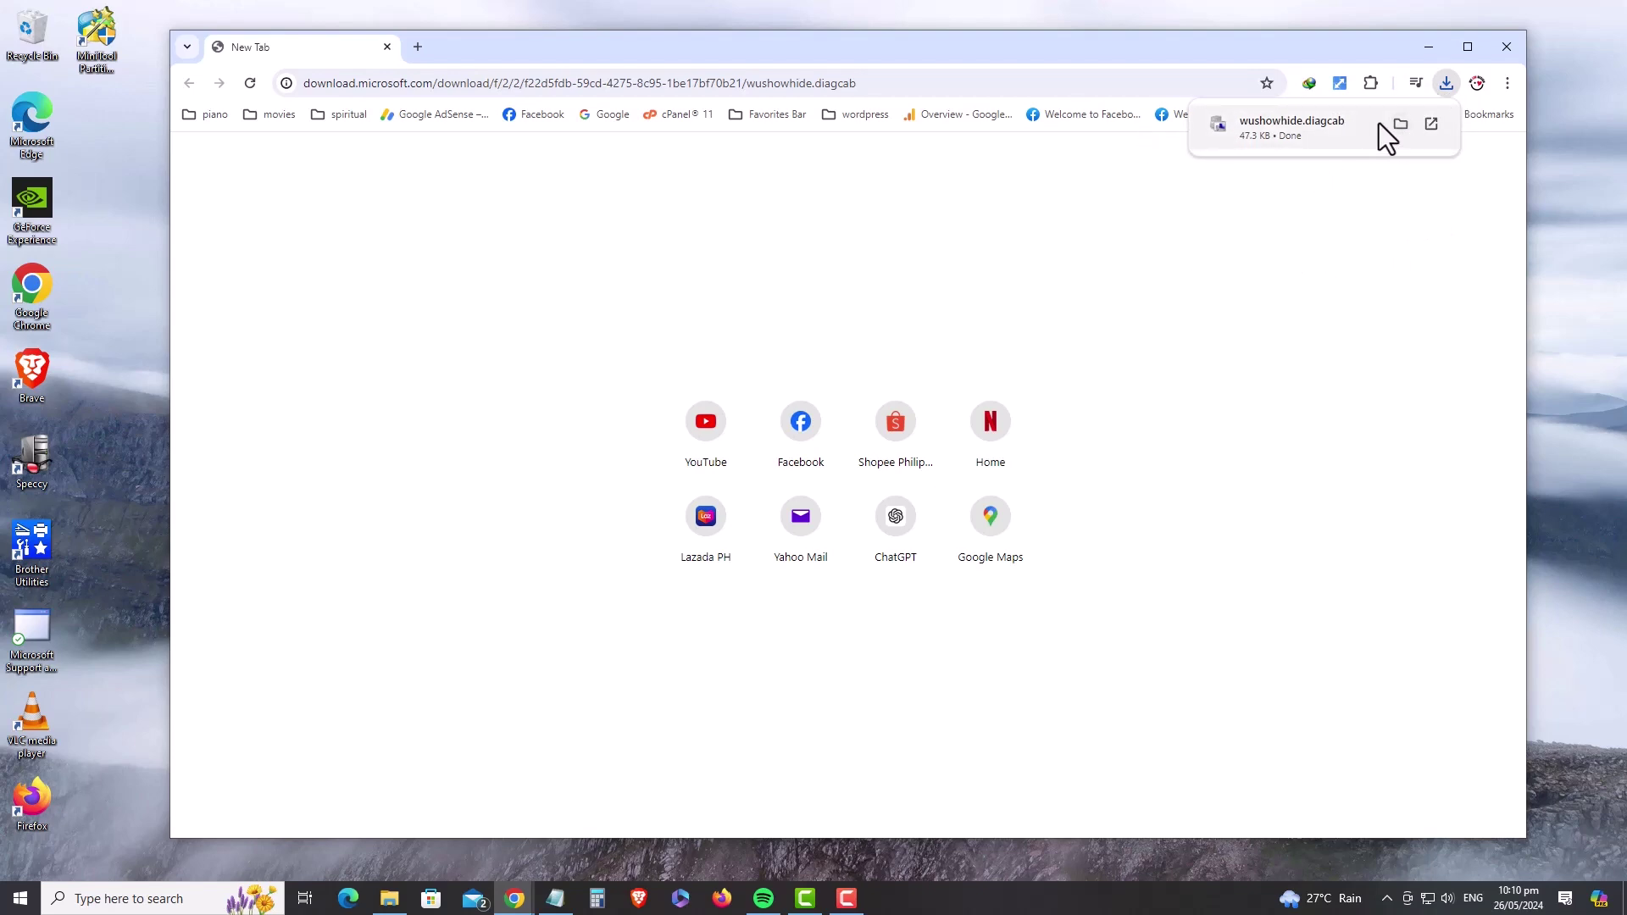
pyautogui.click(1402, 123)
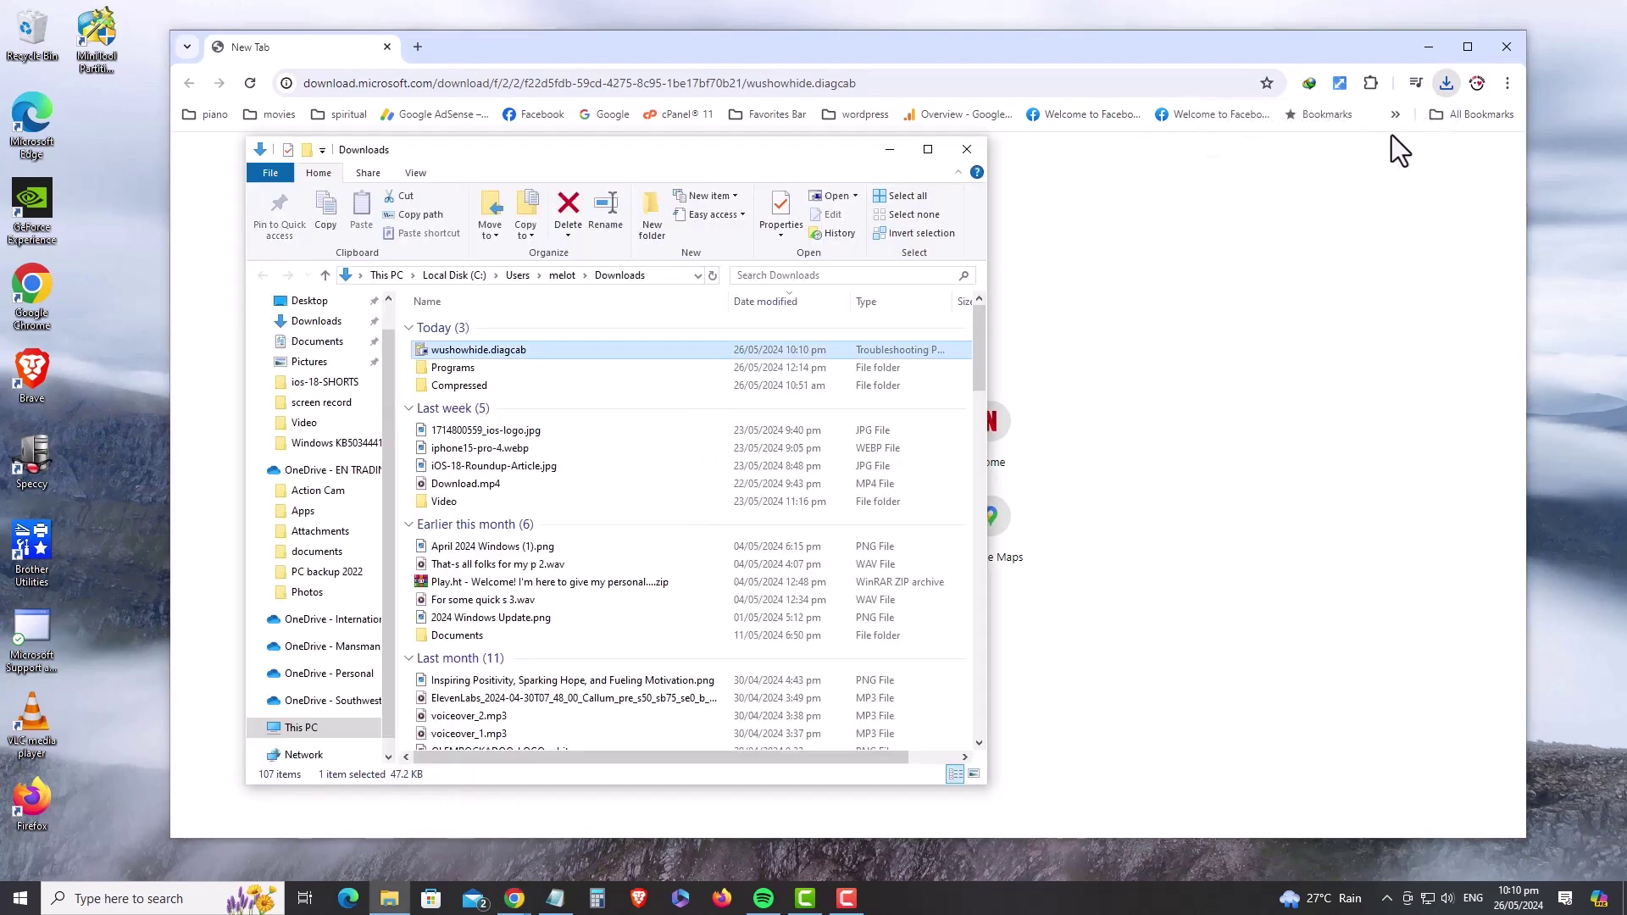
# Open wushowhide.diagcab and start the troubleshooter's search for available updates.
pyautogui.rightClick(530, 350)
pyautogui.click(369, 363)
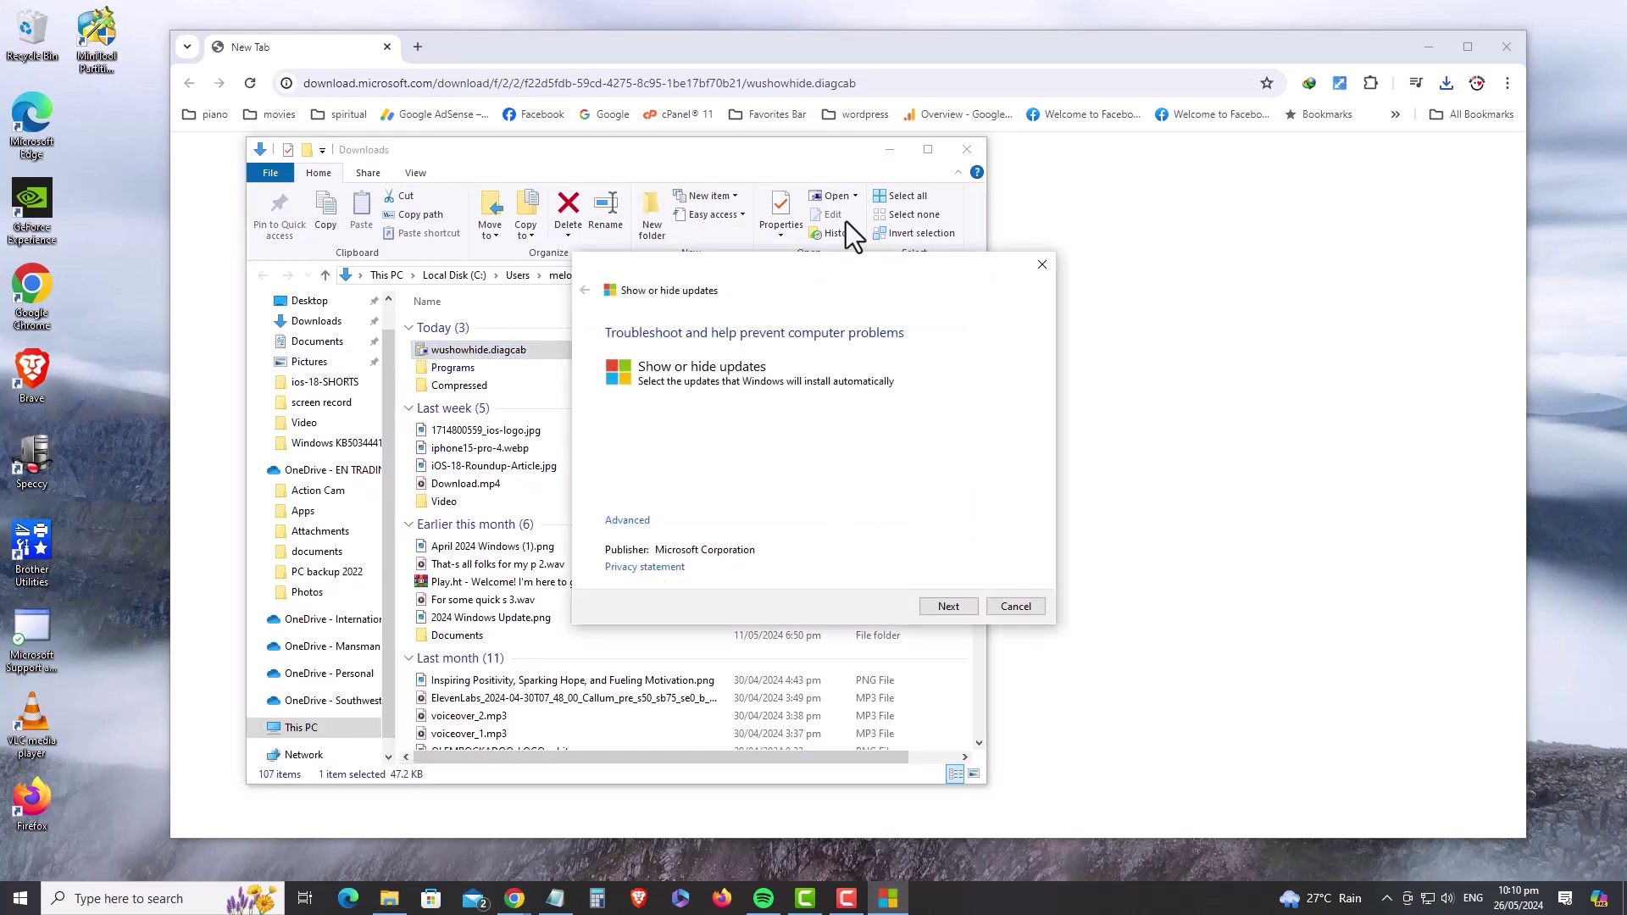
pyautogui.click(946, 607)
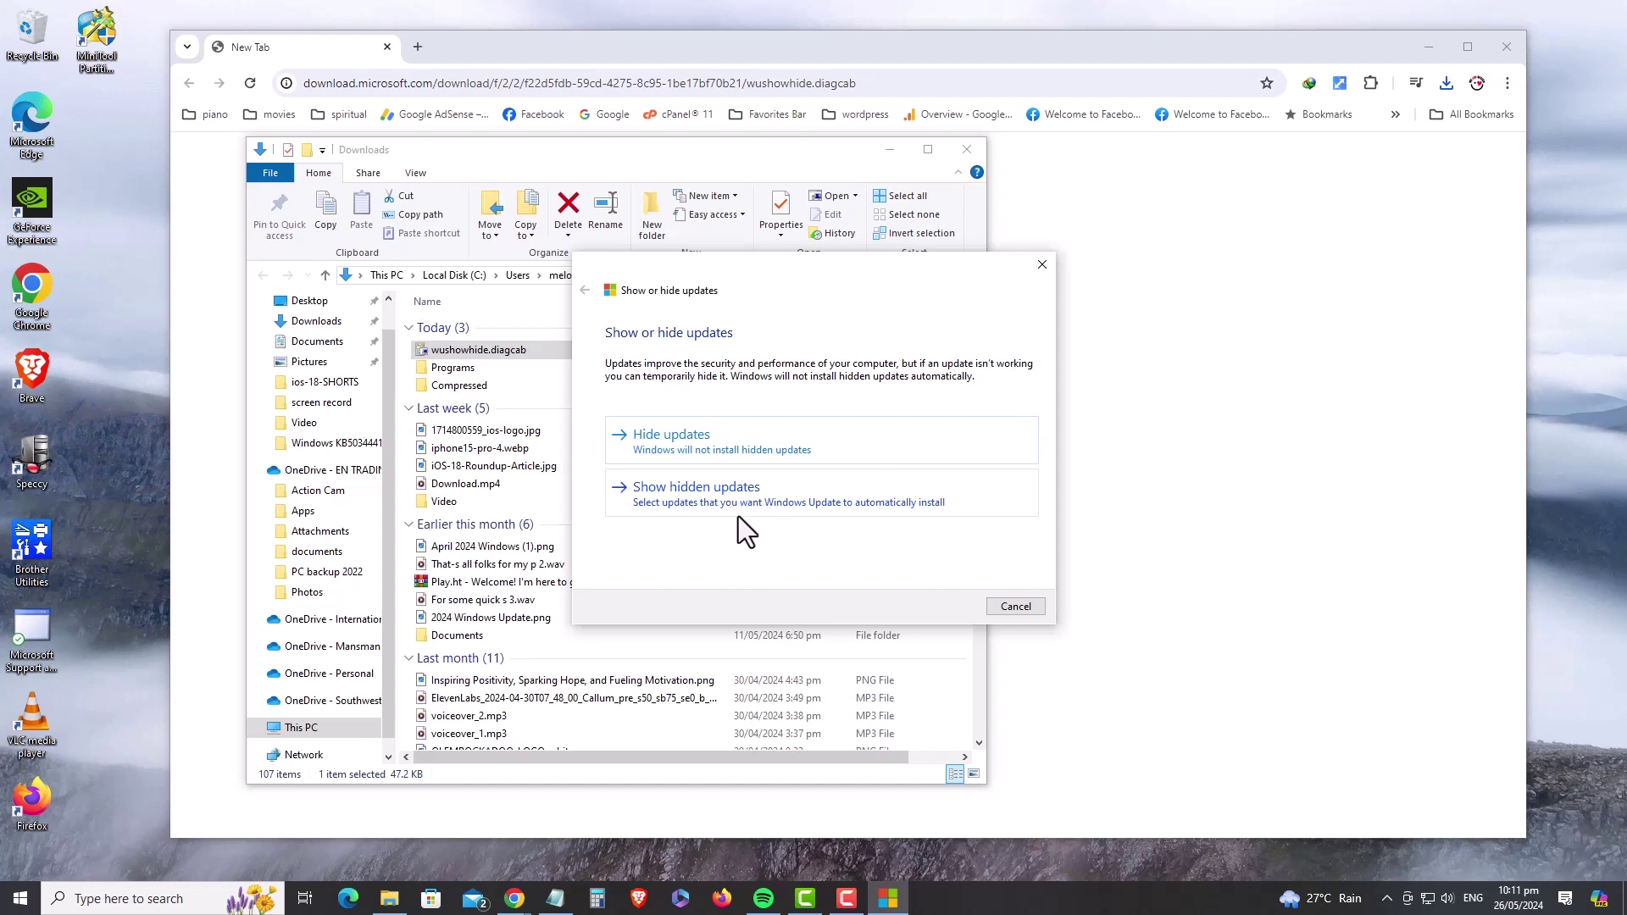
# Under Hide updates, tick the Qualcomm Atheros Bluetooth, Intel thermal subsystem and Intel PMC - A121 updates, then cancel.
pyautogui.click(759, 444)
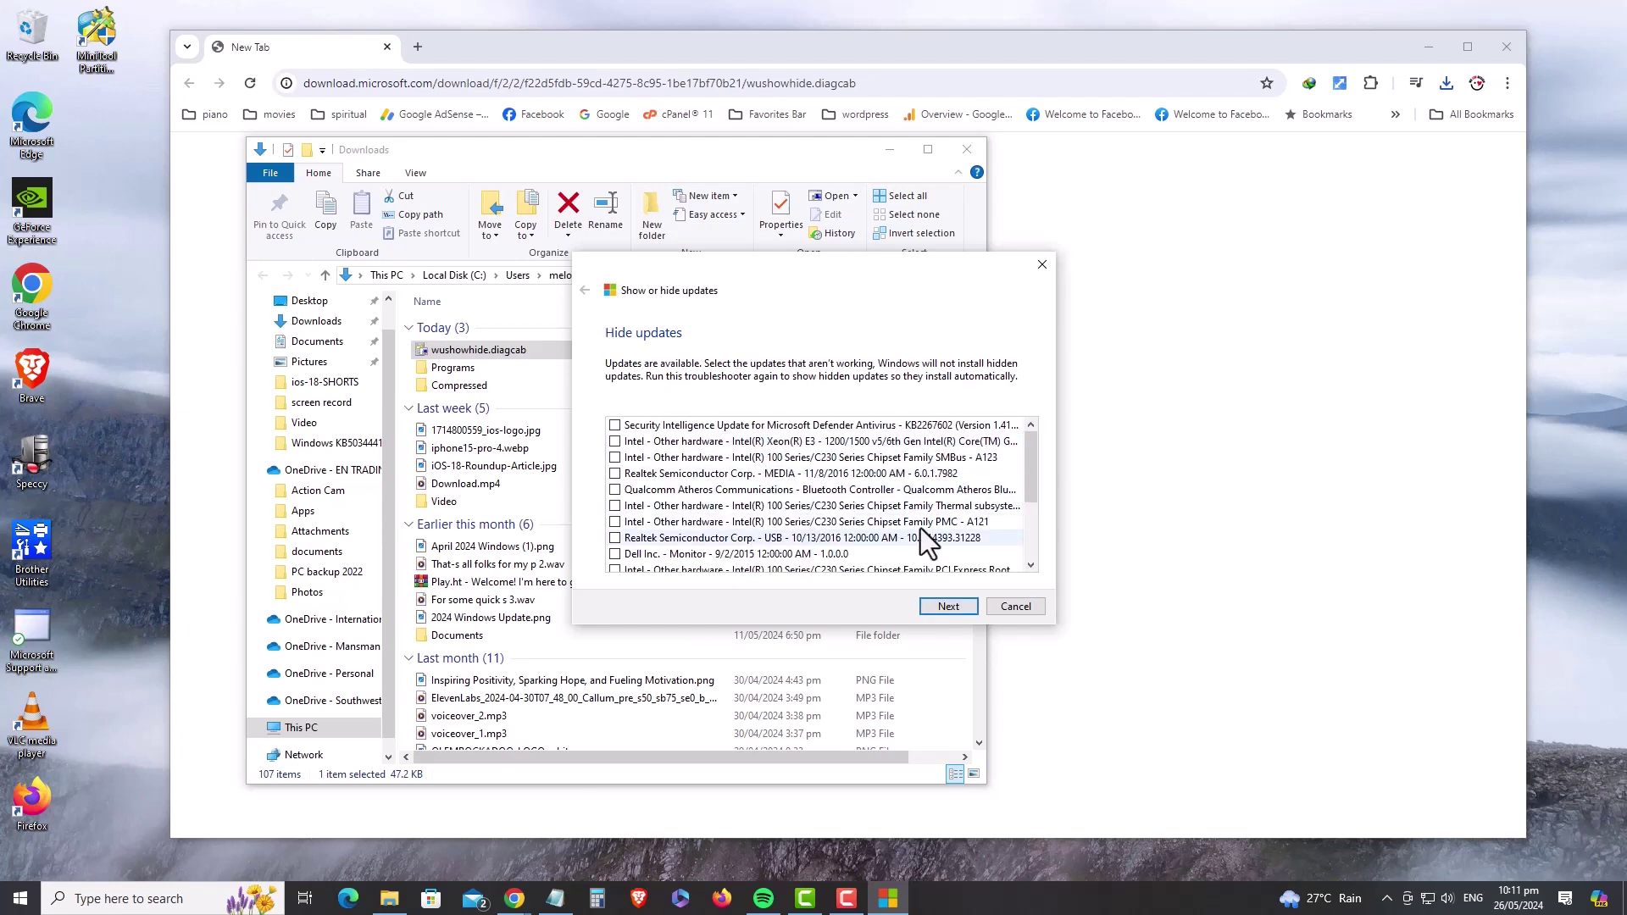
pyautogui.moveTo(1034, 465)
pyautogui.mouseDown()
pyautogui.moveTo(1035, 531)
pyautogui.moveTo(1025, 439)
pyautogui.mouseUp()
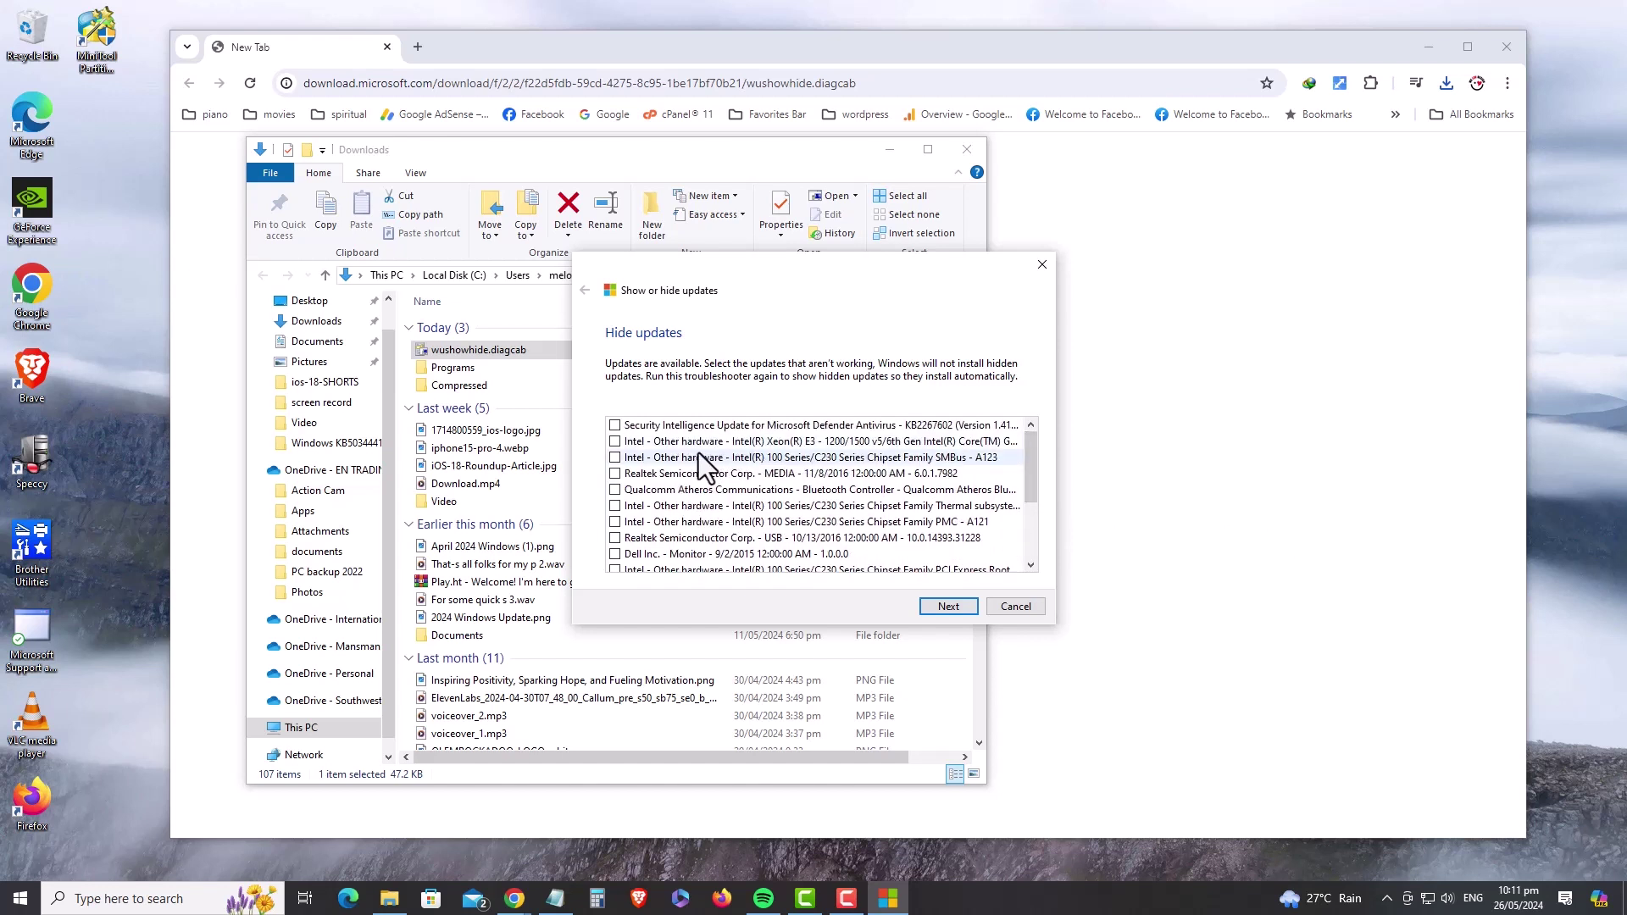
pyautogui.click(614, 489)
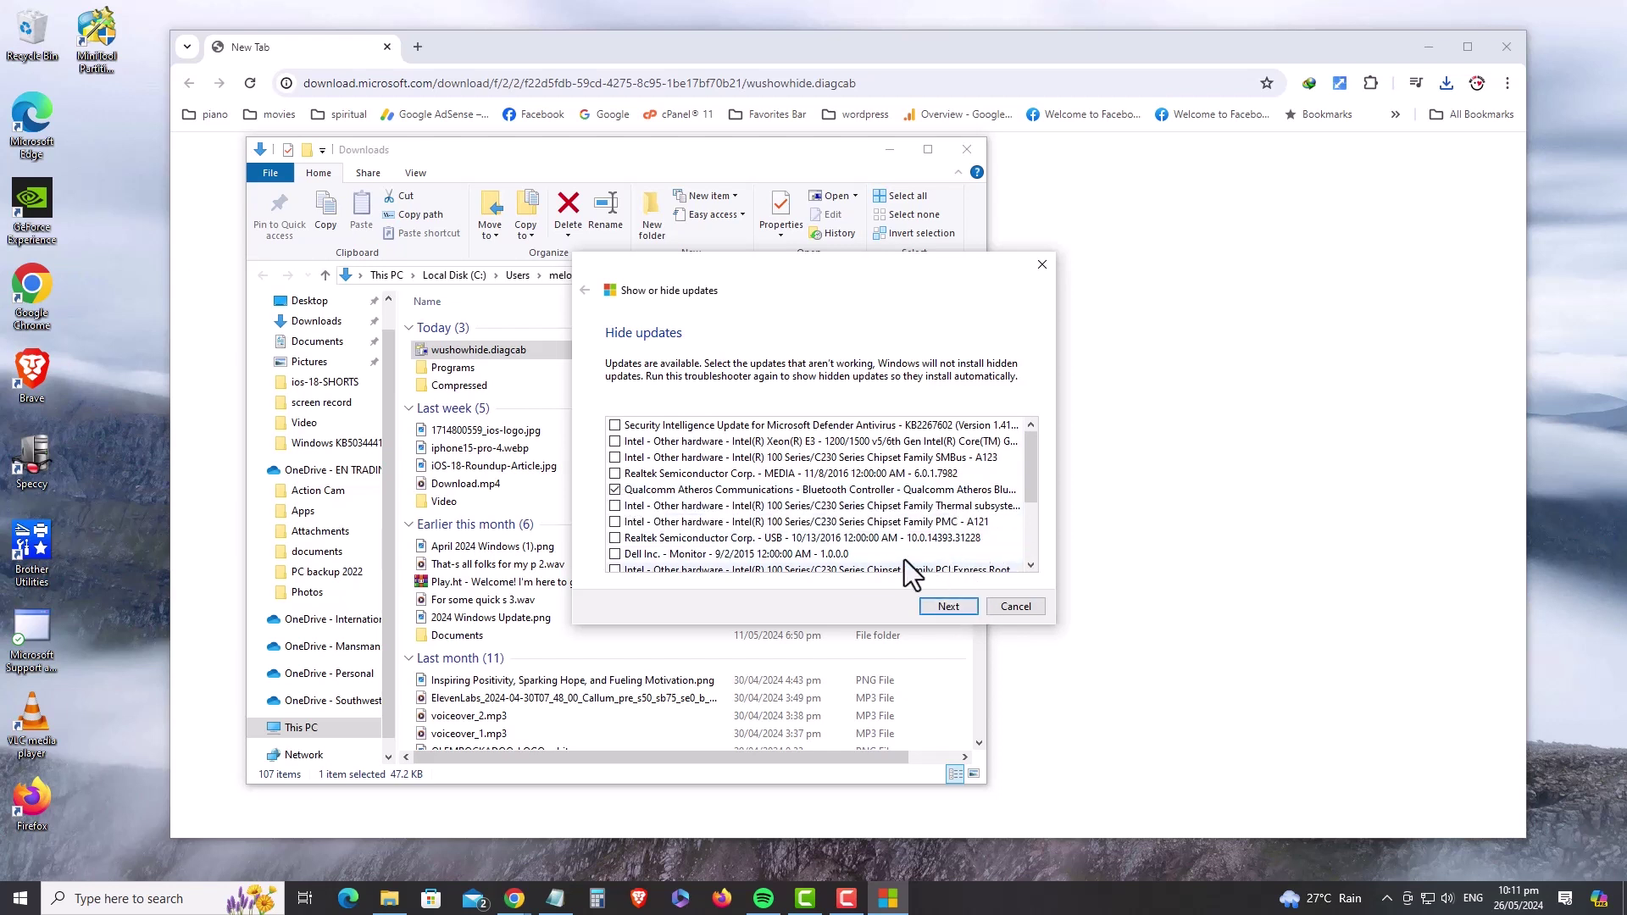
pyautogui.click(617, 506)
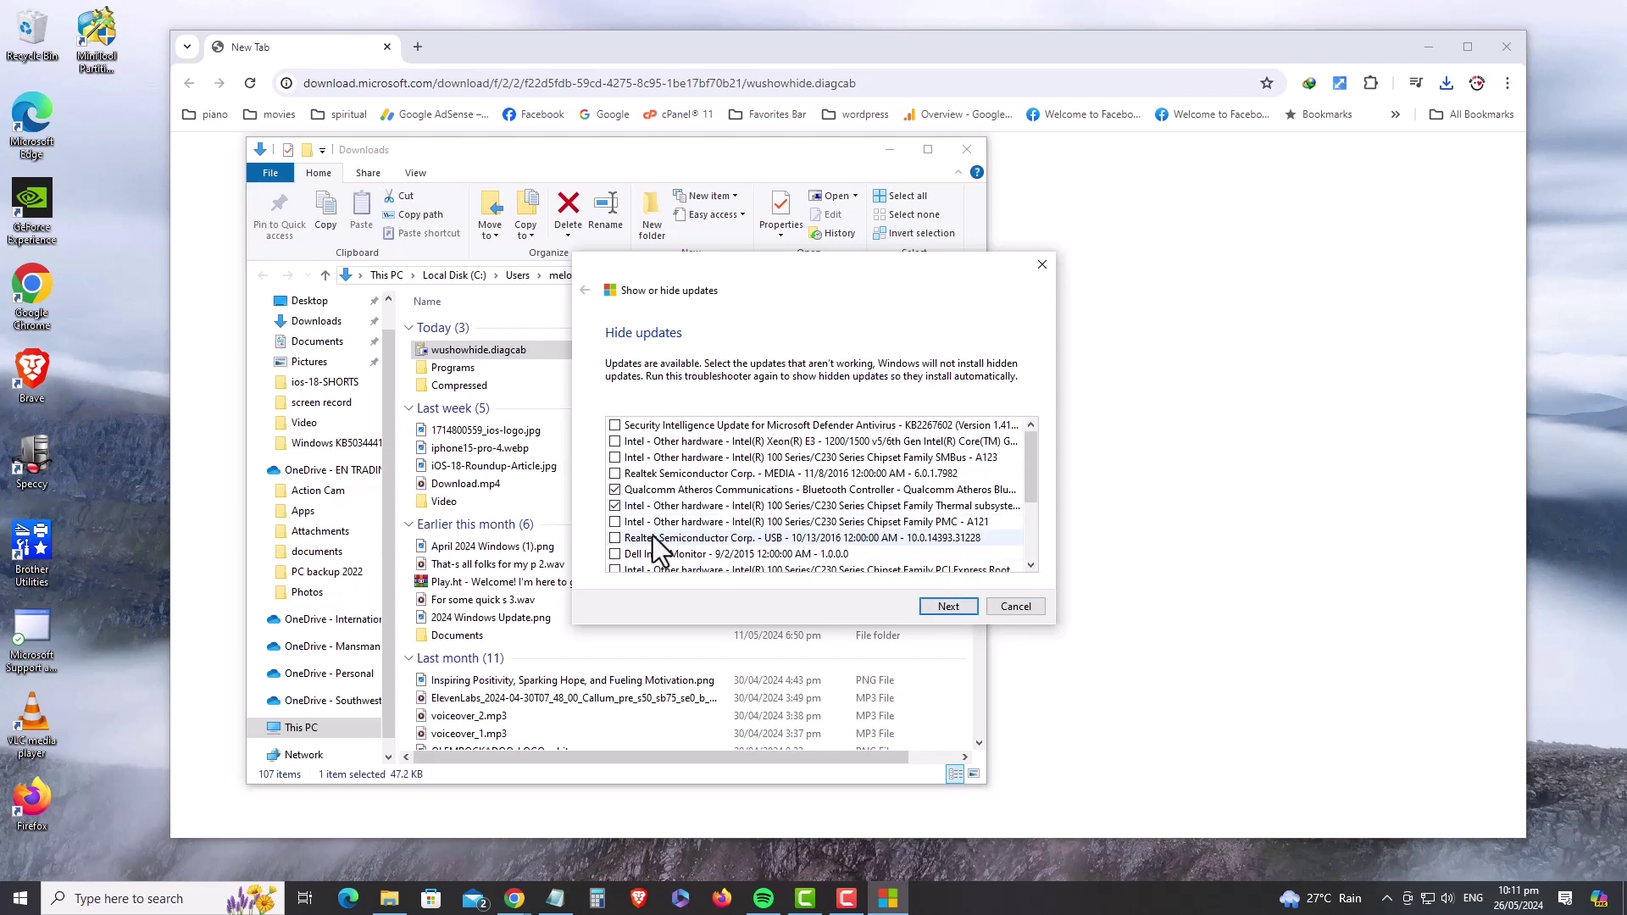
pyautogui.click(615, 522)
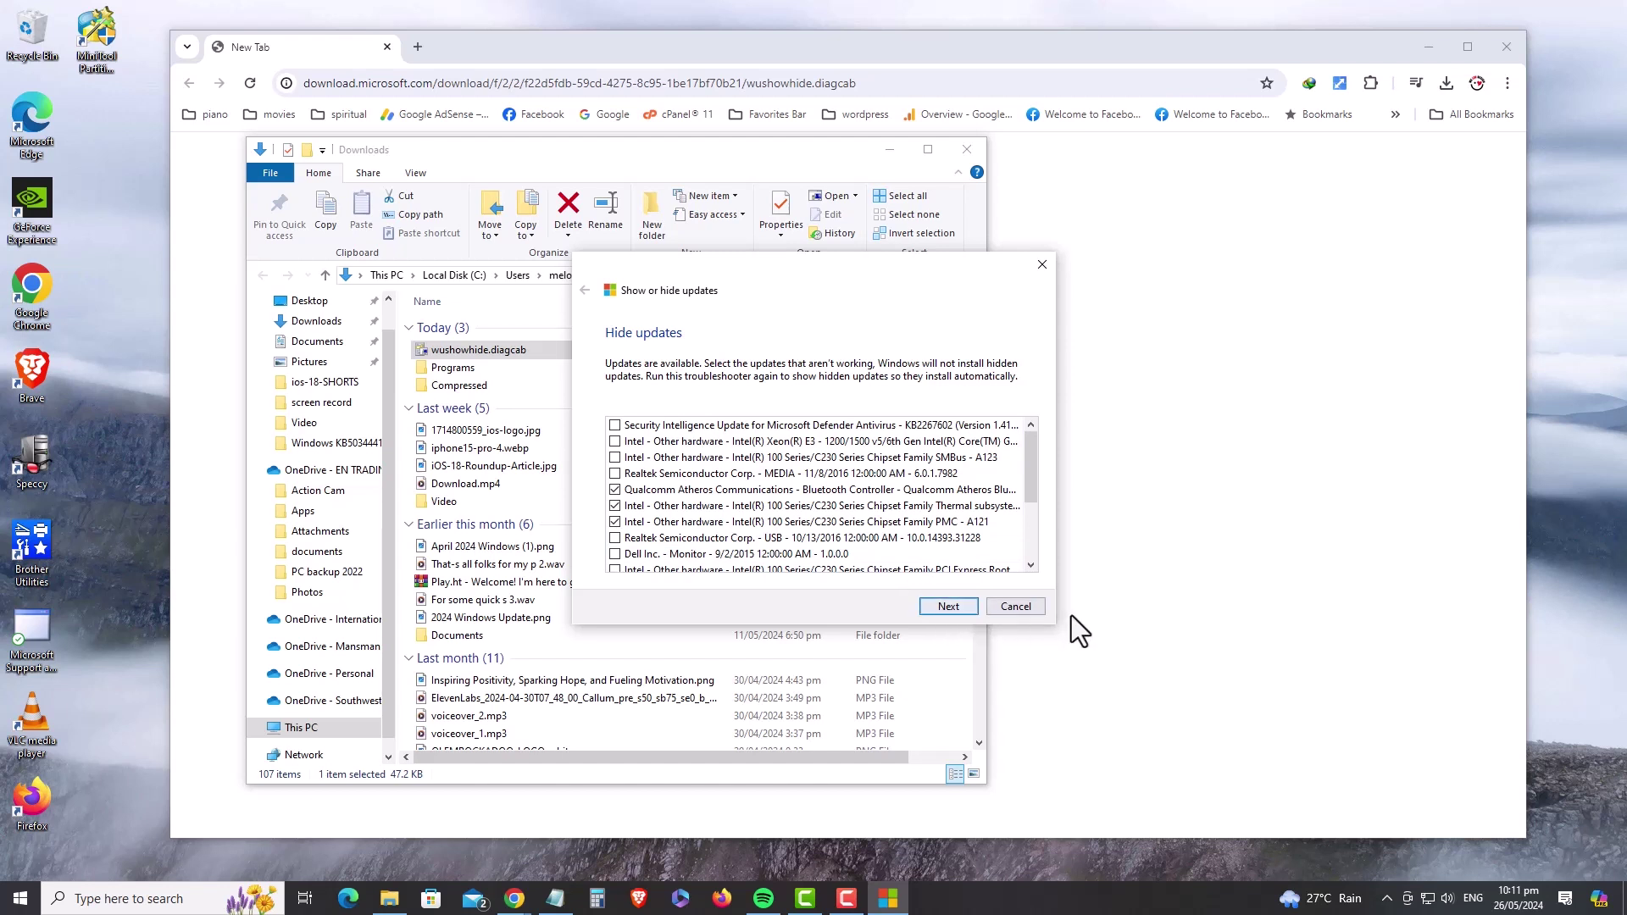
pyautogui.click(1018, 605)
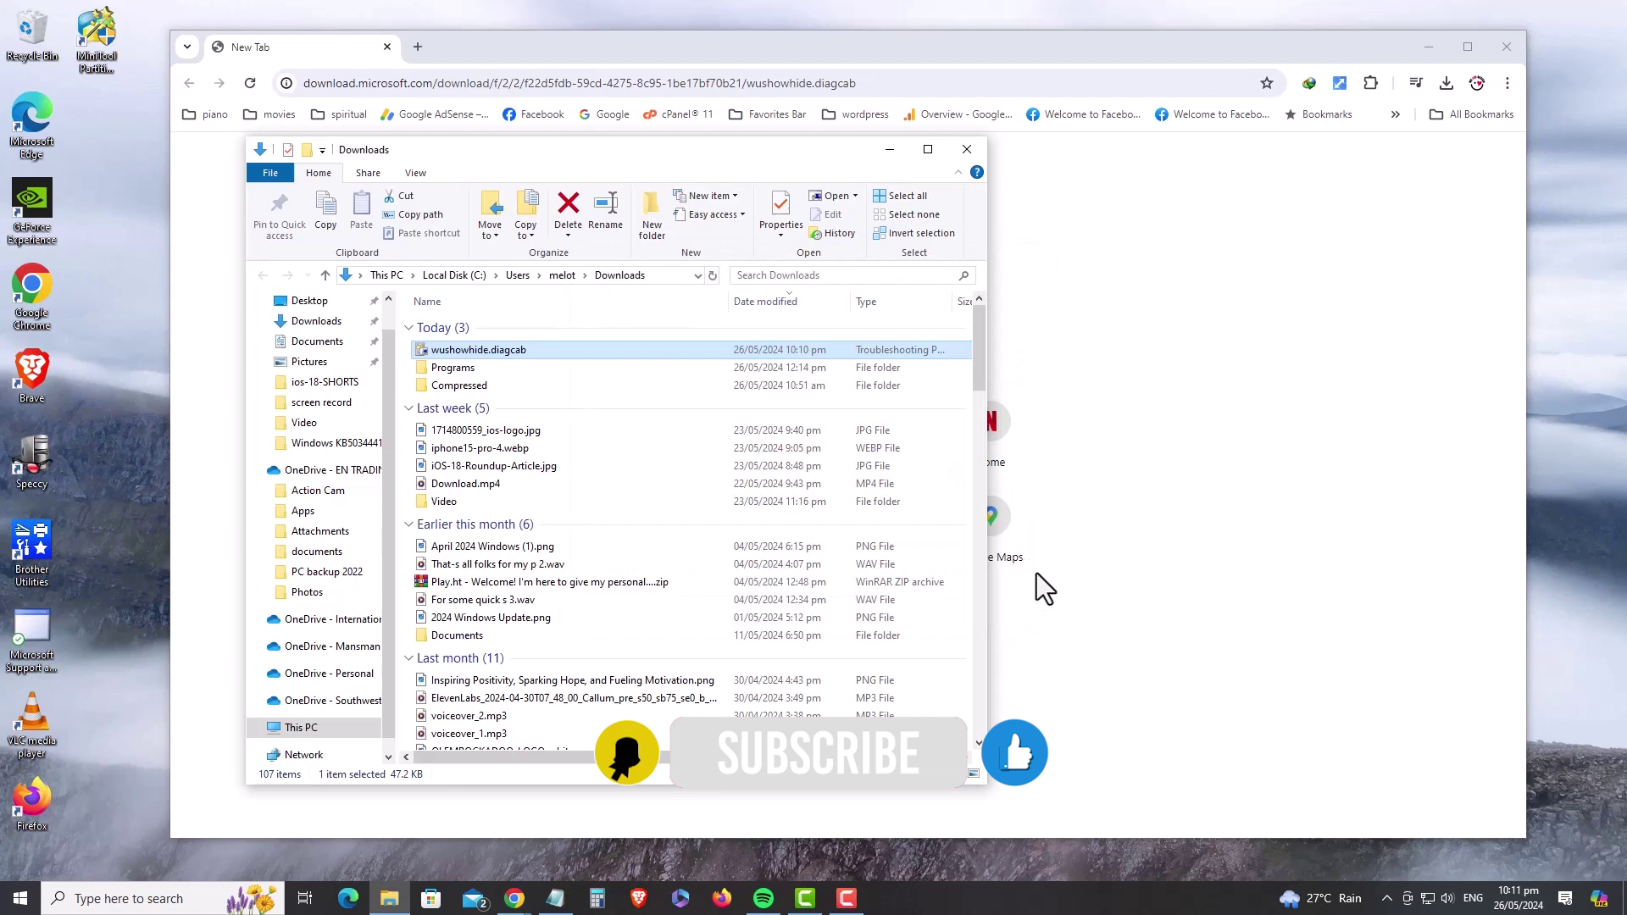